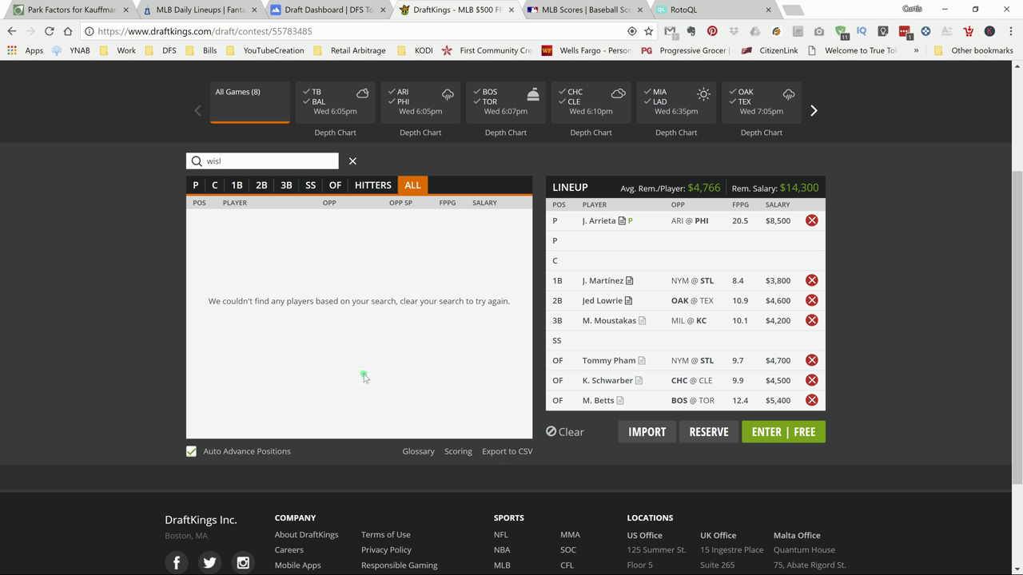
- Review pitcher Jake Arrieta's overview, 10-game log and splits from the lineup, closing his player card when done
{"action": "left_click", "coordinate": [601, 221]}
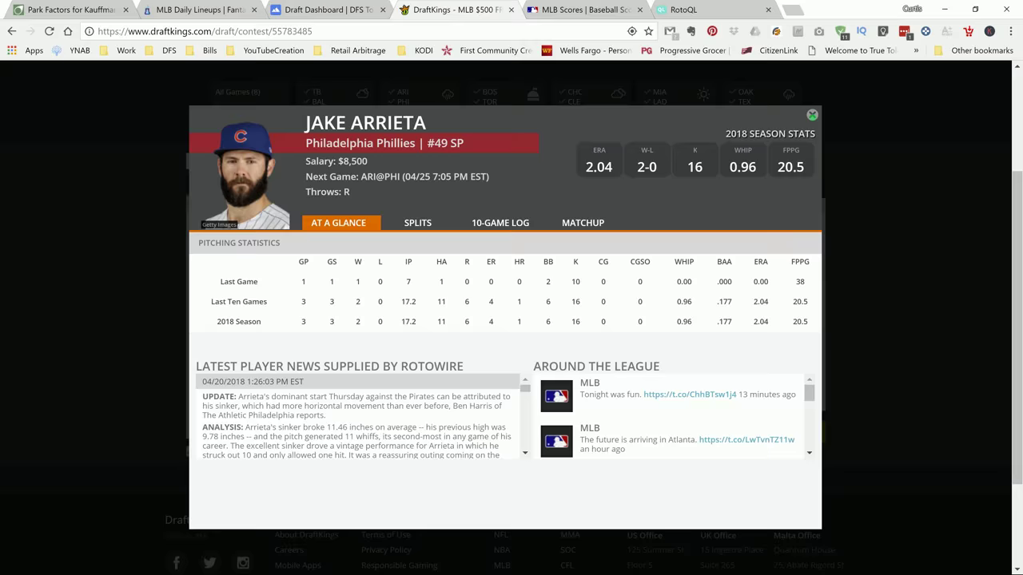
{"action": "left_click", "coordinate": [811, 115]}
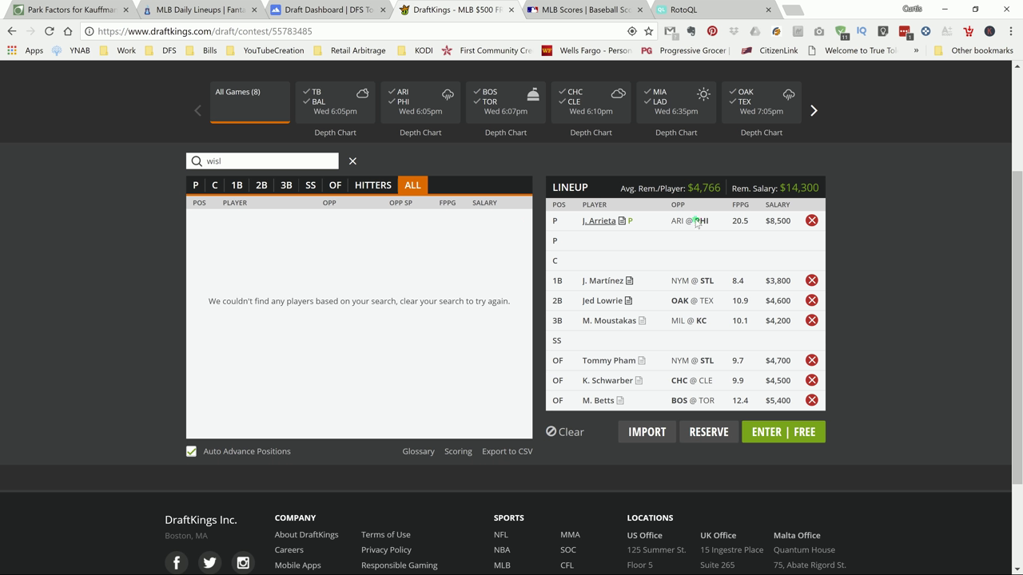
{"action": "left_click", "coordinate": [606, 222]}
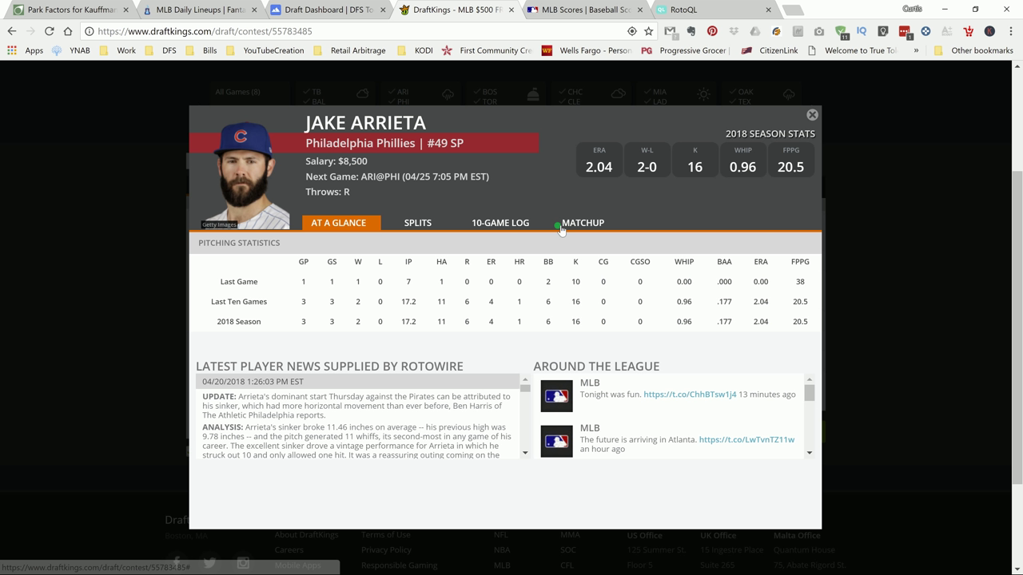
{"action": "left_click", "coordinate": [417, 224]}
{"action": "left_click", "coordinate": [497, 225]}
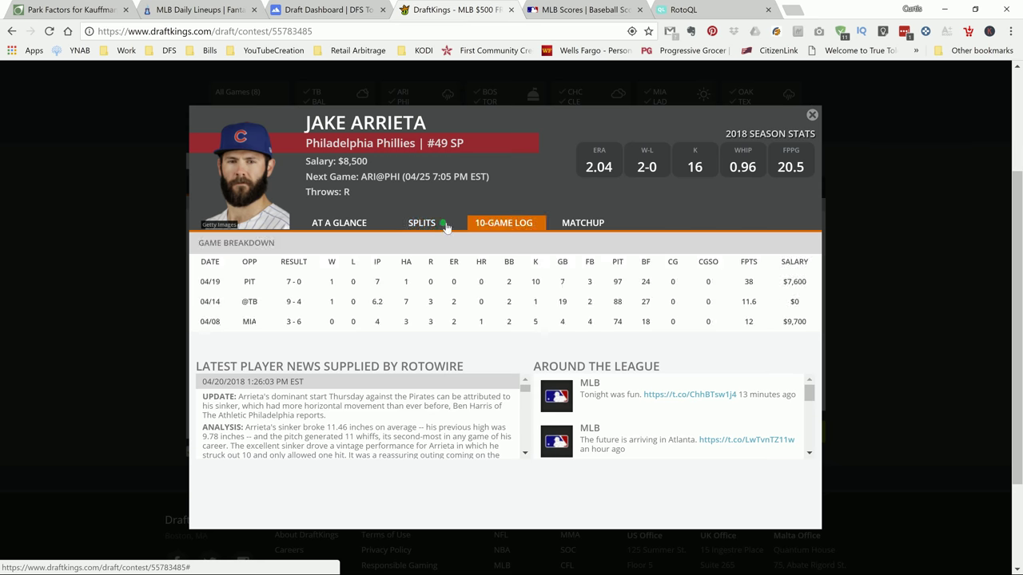
{"action": "left_click", "coordinate": [441, 226]}
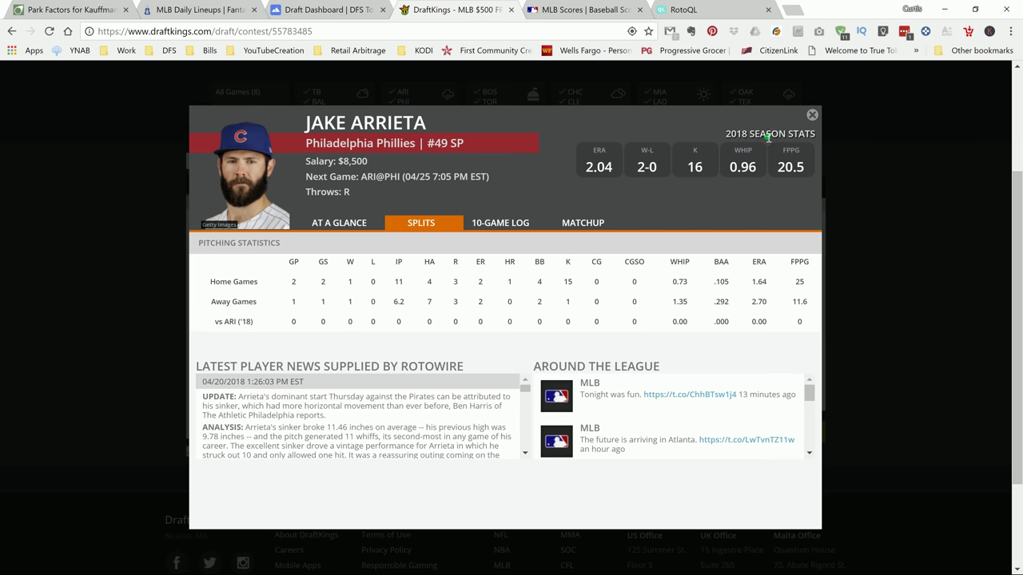
{"action": "left_click", "coordinate": [812, 117]}
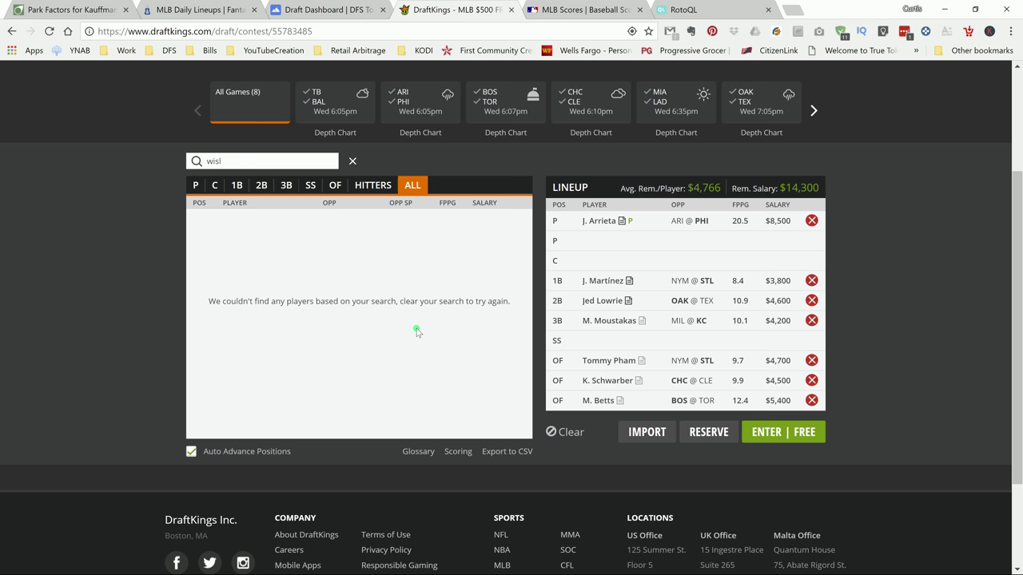
- Clear the player search and examine Clayton Kershaw's splits and full 10-game log, closing his card without drafting him
{"action": "left_click", "coordinate": [352, 160]}
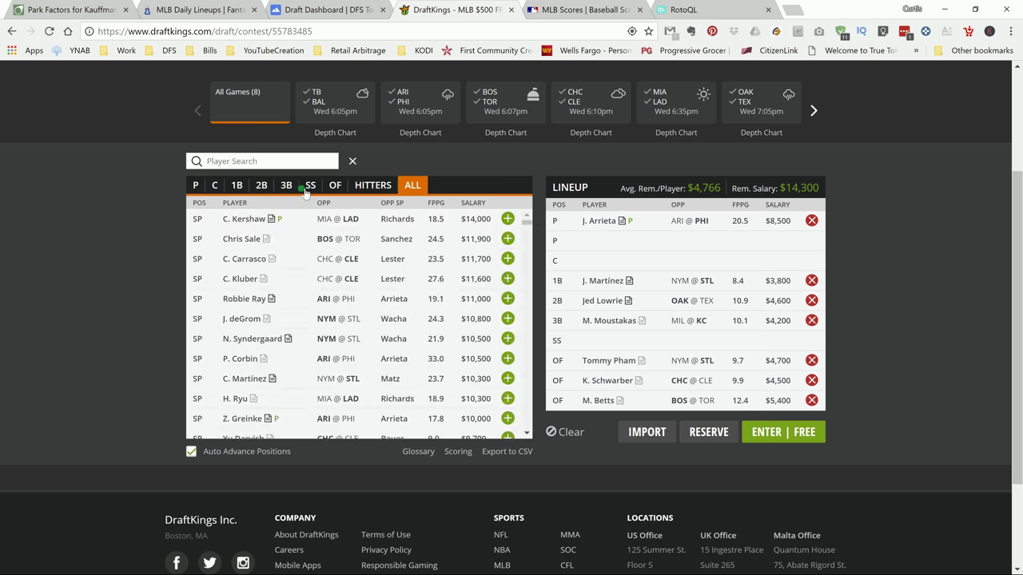
{"action": "left_click", "coordinate": [247, 221]}
{"action": "left_click", "coordinate": [424, 226]}
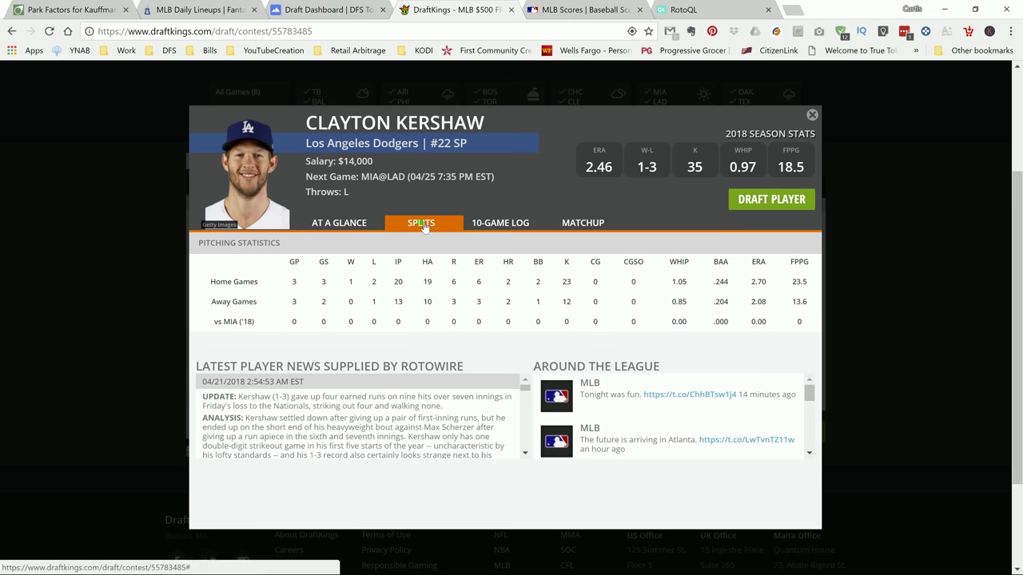
{"action": "left_click", "coordinate": [495, 222]}
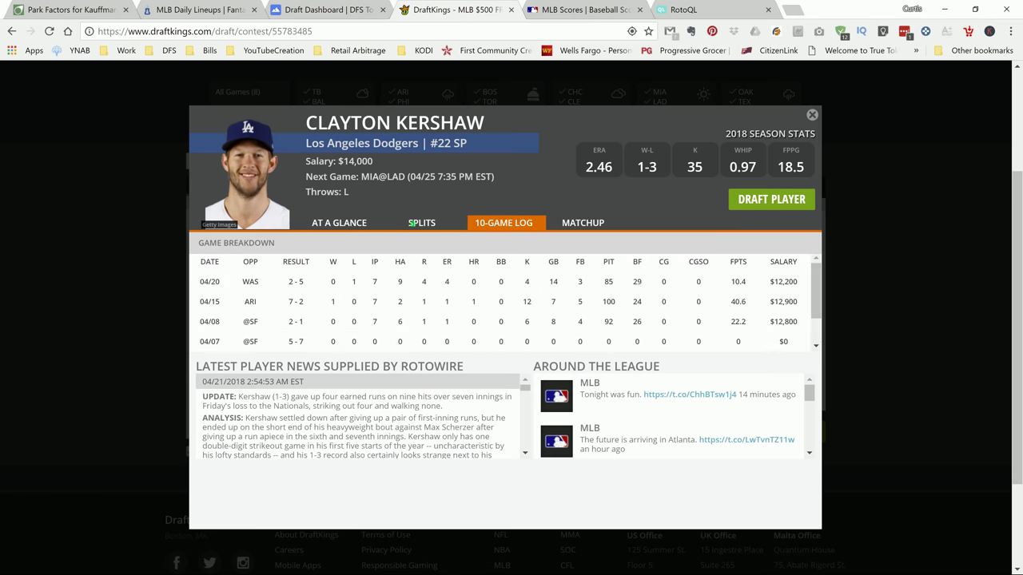
{"action": "scroll", "coordinate": [404, 274], "scroll_direction": "down", "scroll_amount": 1}
{"action": "scroll", "coordinate": [403, 271], "scroll_direction": "down", "scroll_amount": 1}
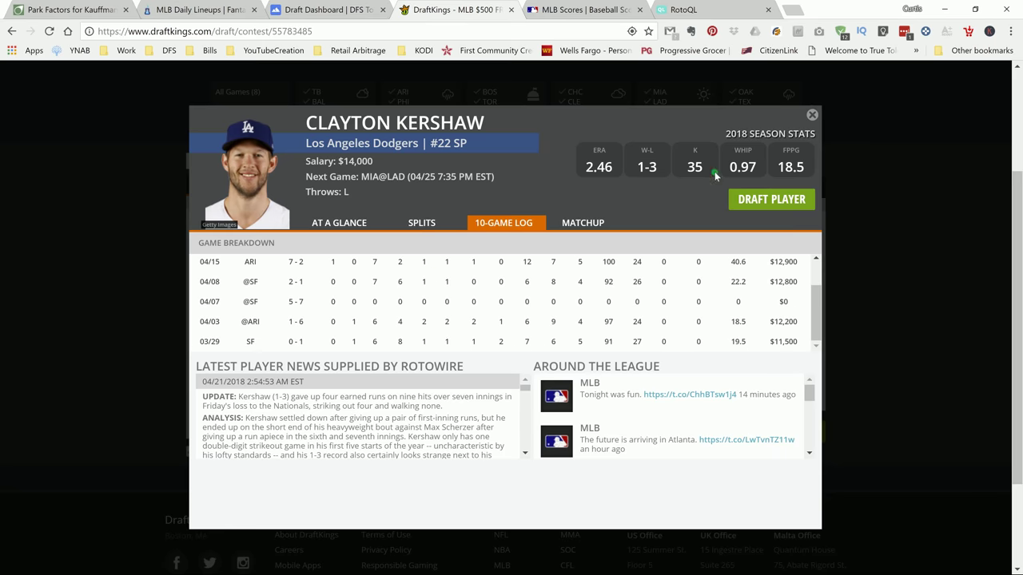
{"action": "left_click", "coordinate": [812, 114]}
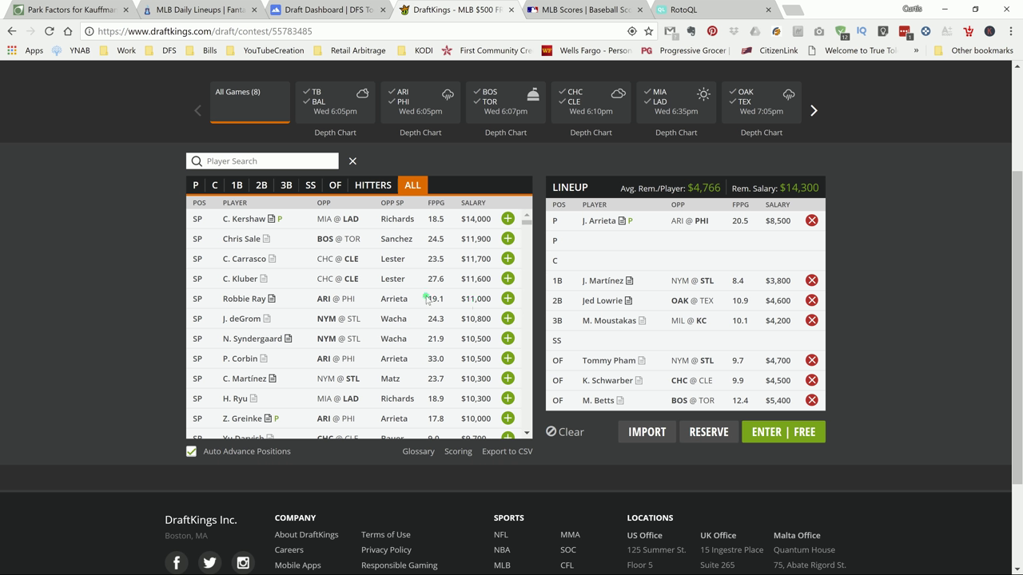
- Examine first baseman José Martínez's splits and 10-game log from the lineup, and close his player card
{"action": "left_click", "coordinate": [607, 280]}
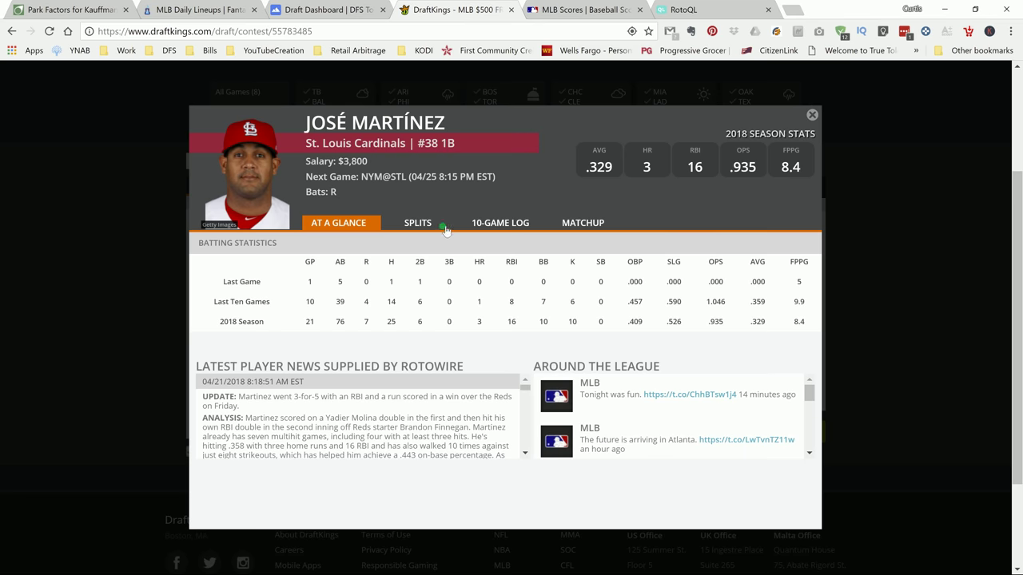
{"action": "left_click", "coordinate": [428, 229]}
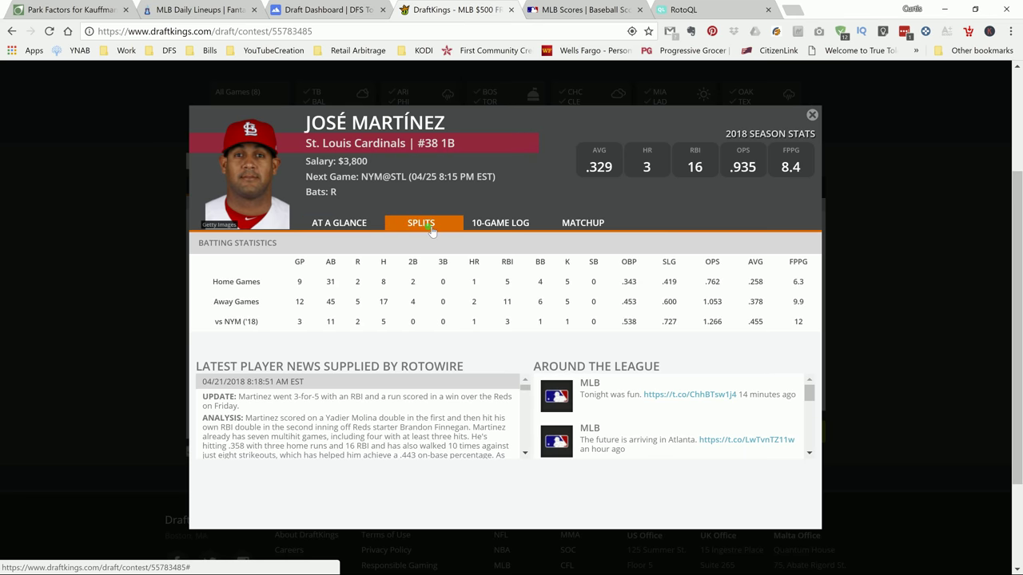
{"action": "left_click", "coordinate": [500, 227]}
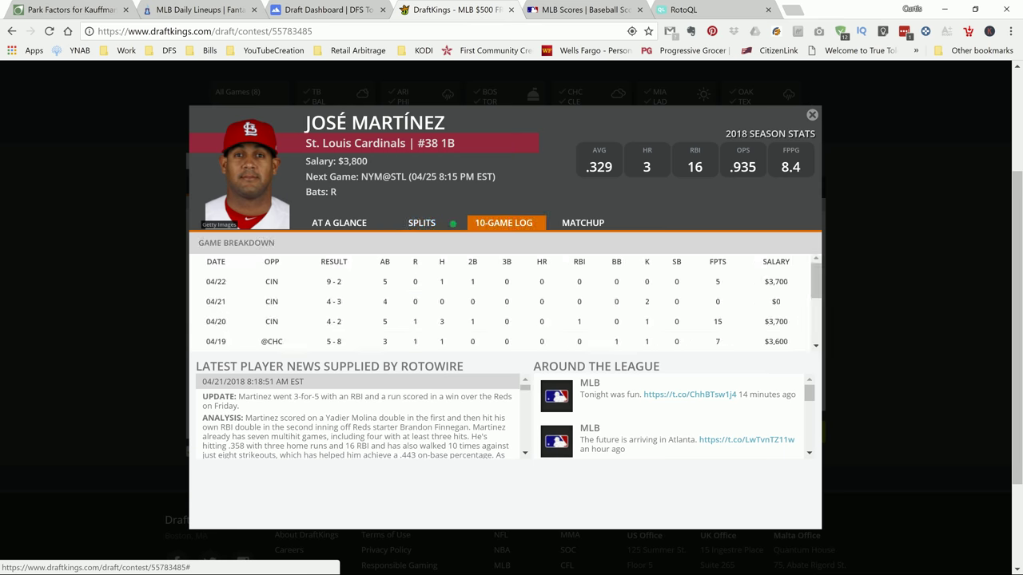
{"action": "left_click", "coordinate": [421, 224]}
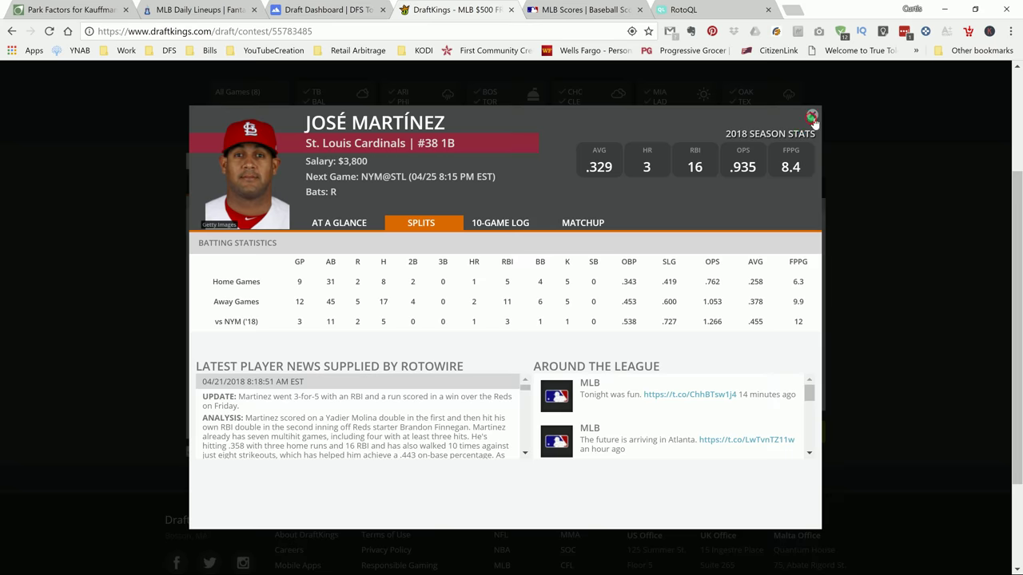
{"action": "left_click", "coordinate": [812, 115]}
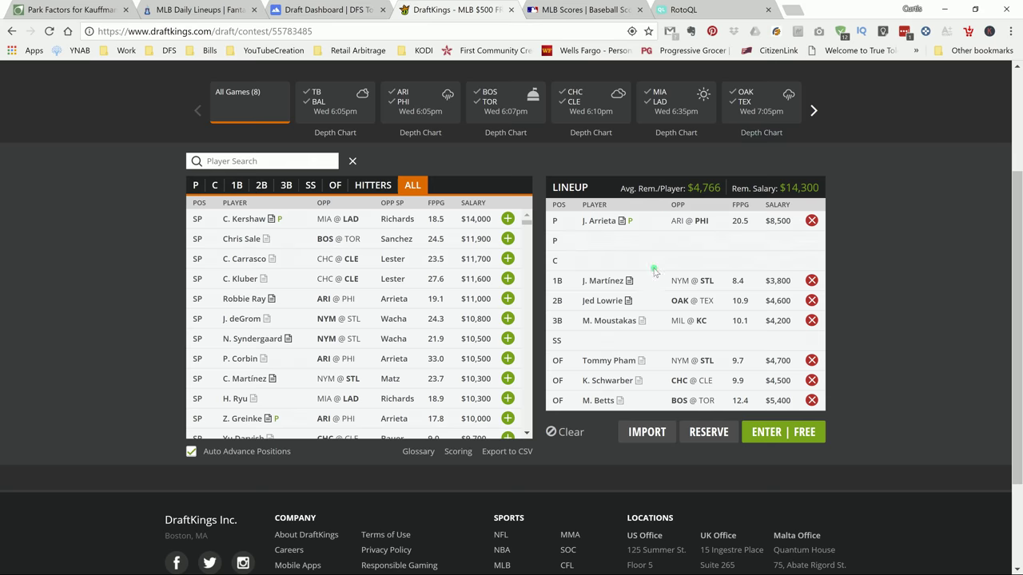
- Compare second baseman Jed Lowrie's season overview, splits and 10-game log, and close his player card
{"action": "left_click", "coordinate": [604, 303]}
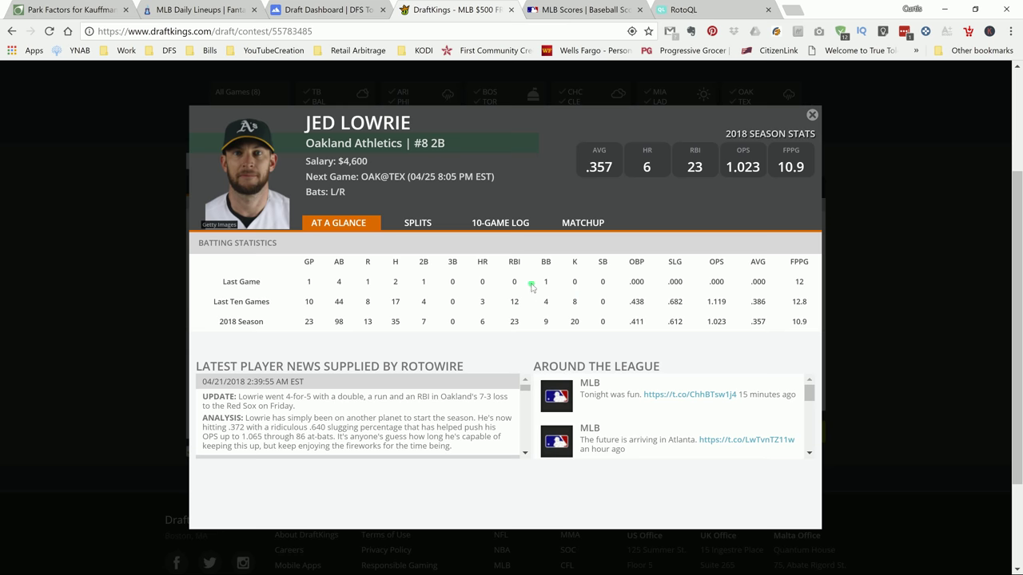
{"action": "left_click", "coordinate": [428, 226]}
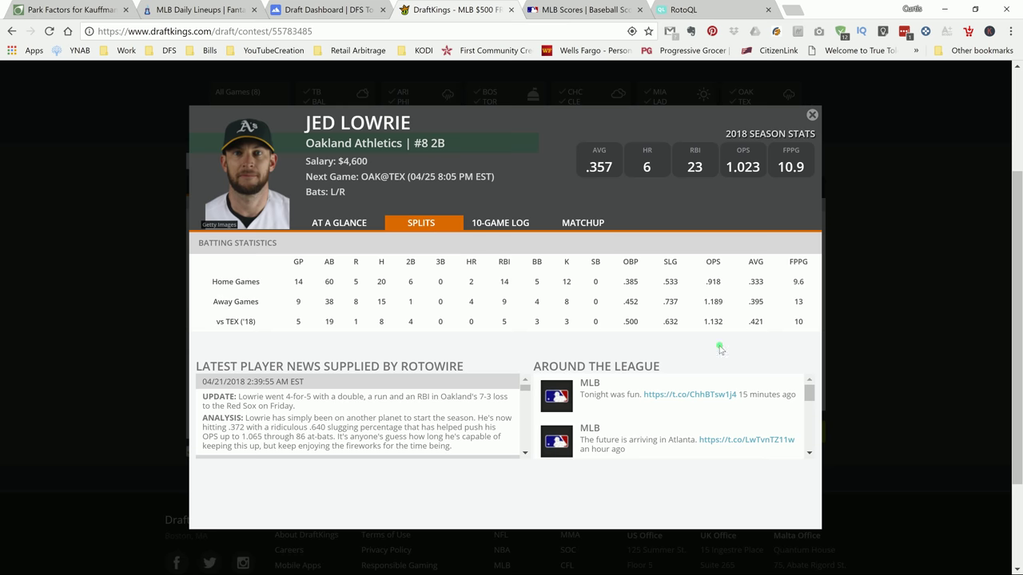
{"action": "left_click", "coordinate": [498, 222]}
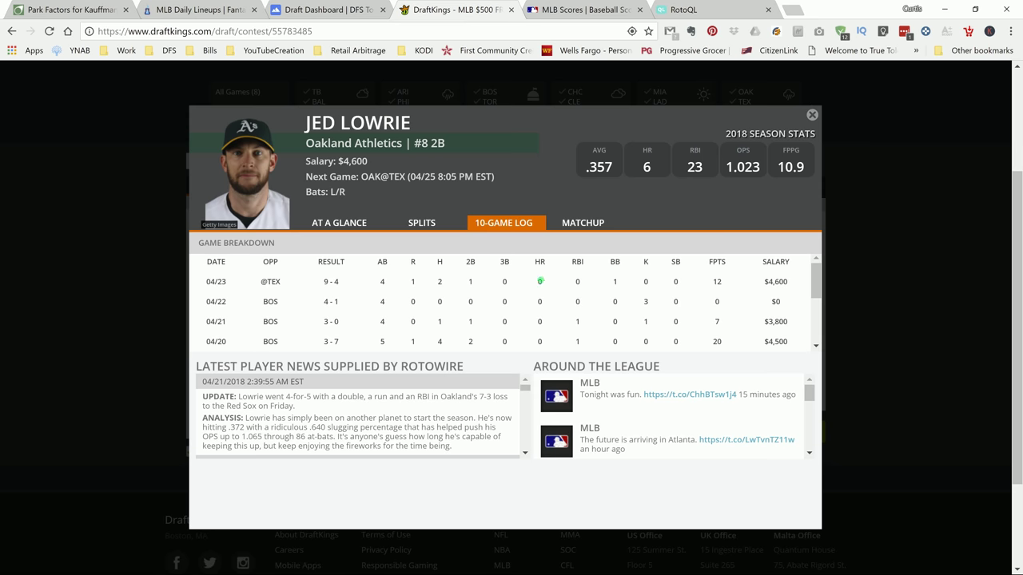
{"action": "left_click", "coordinate": [421, 225]}
{"action": "left_click", "coordinate": [490, 228]}
{"action": "left_click", "coordinate": [812, 116]}
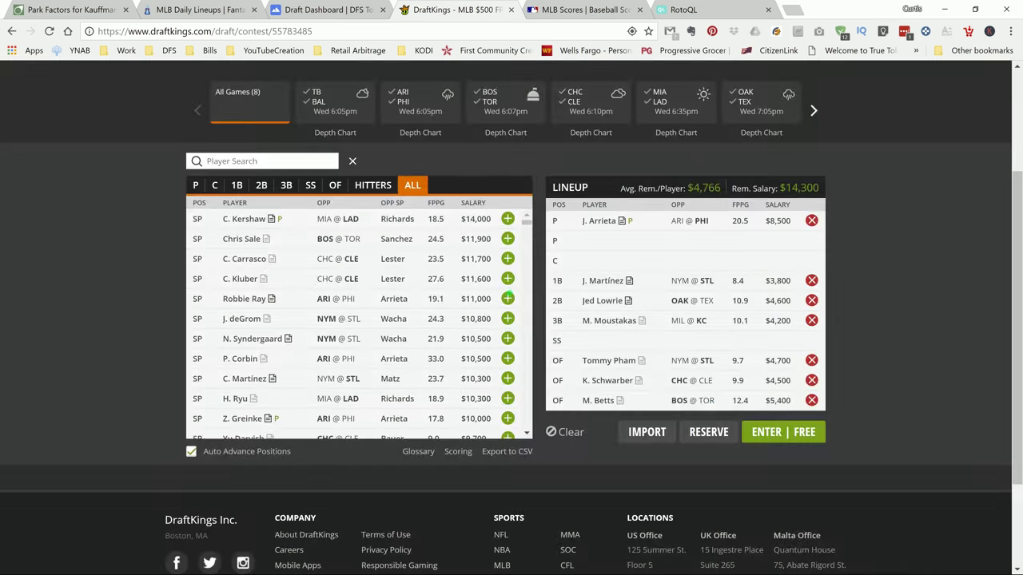
- Open third baseman Mike Moustakas's player card from the lineup and check his splits and 10-game log
{"action": "left_click", "coordinate": [274, 363]}
{"action": "left_click", "coordinate": [611, 321]}
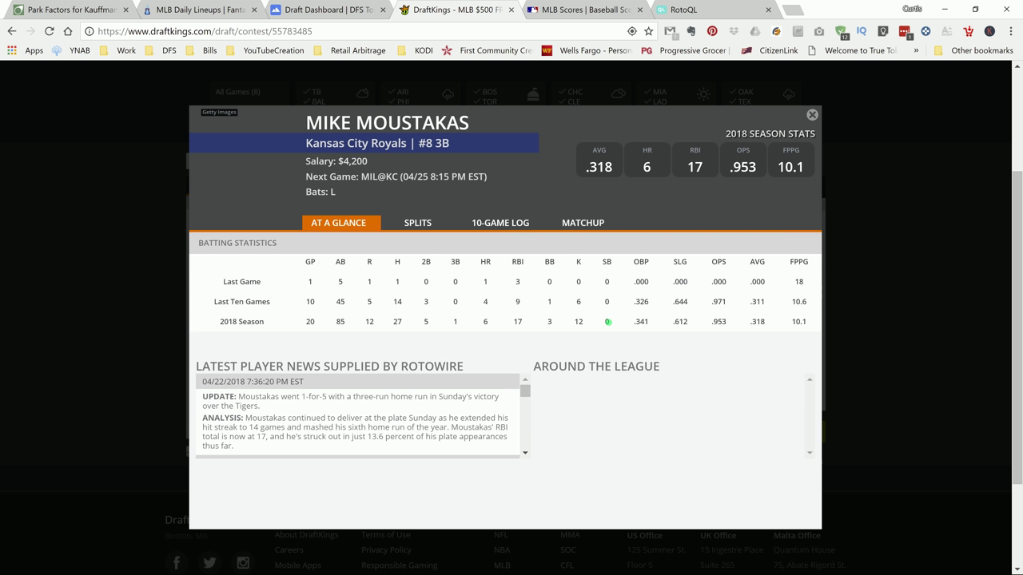
{"action": "left_click", "coordinate": [431, 223]}
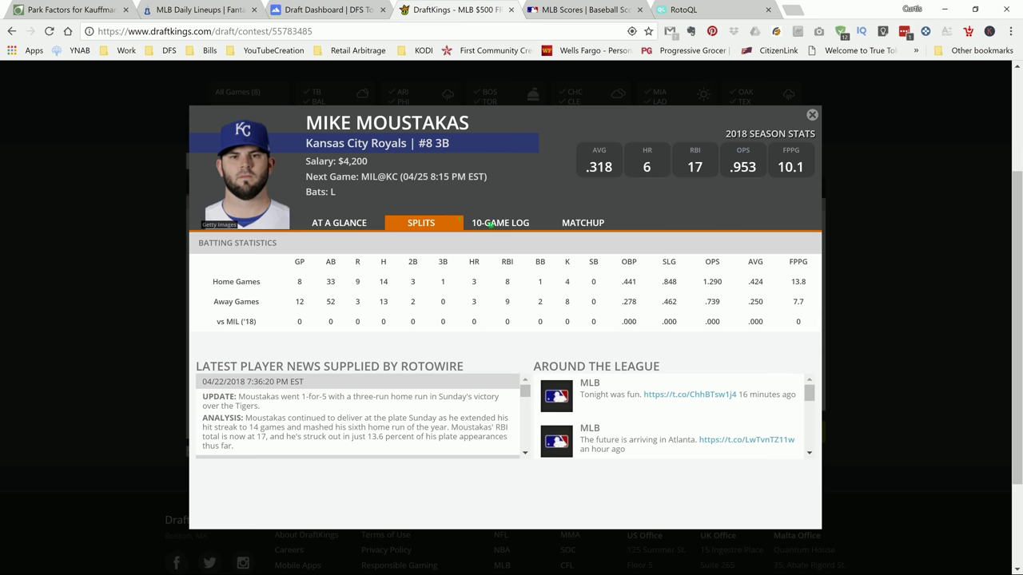
{"action": "left_click", "coordinate": [496, 226]}
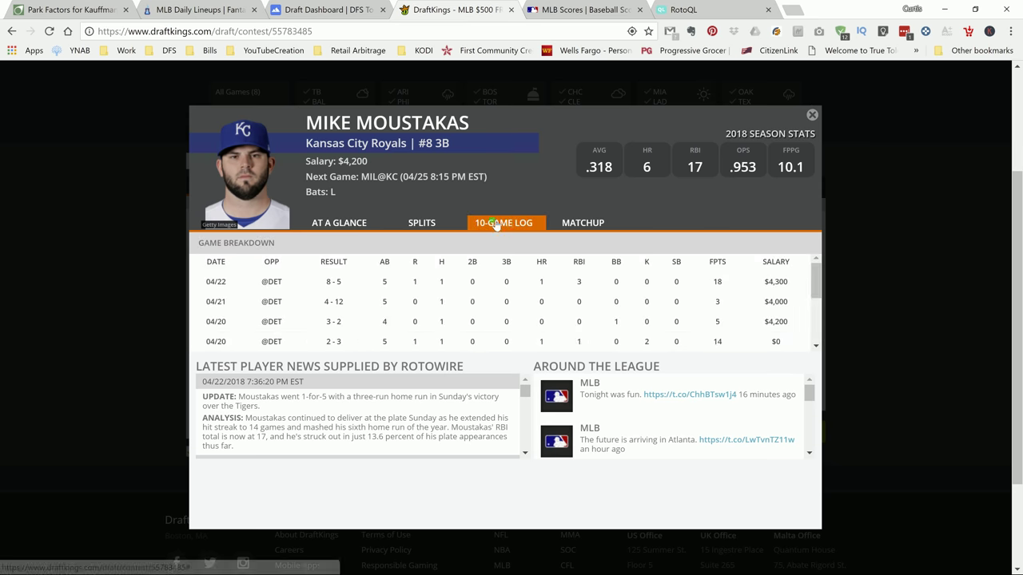
- Switch to the FantasyLabs MLB lineups page and find "mousta" to examine the Brewers at Royals matchup and projected lineups
{"action": "left_click", "coordinate": [192, 11]}
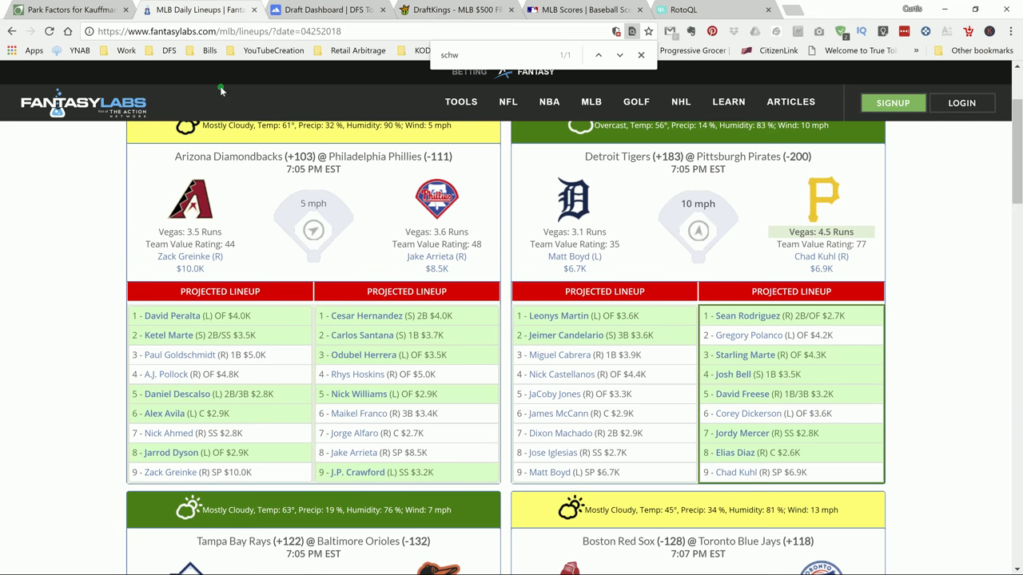
{"action": "key", "text": "ctrl+f"}
{"action": "type", "text": "mousta"}
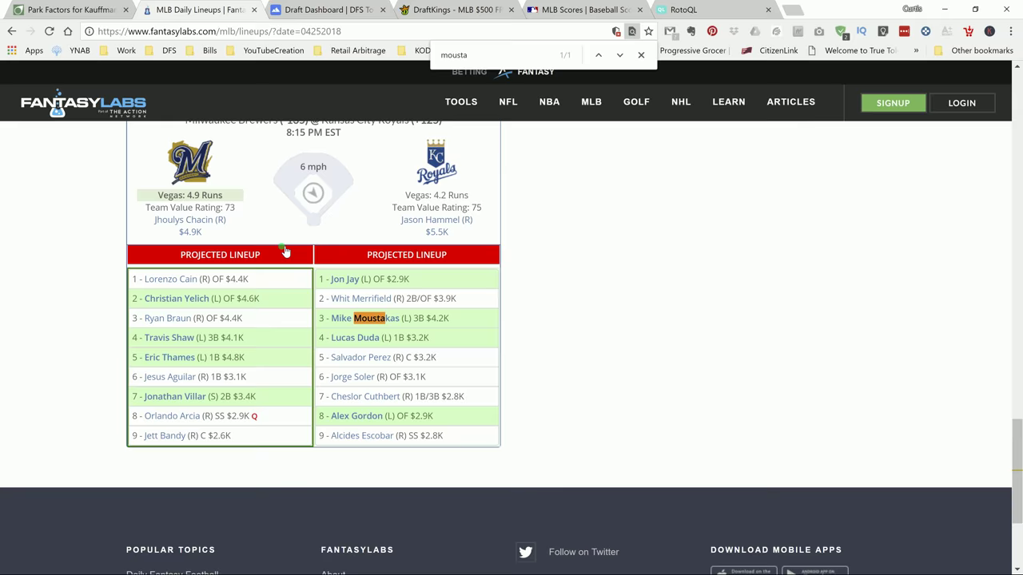
{"action": "scroll", "coordinate": [400, 342], "scroll_direction": "up", "scroll_amount": 1}
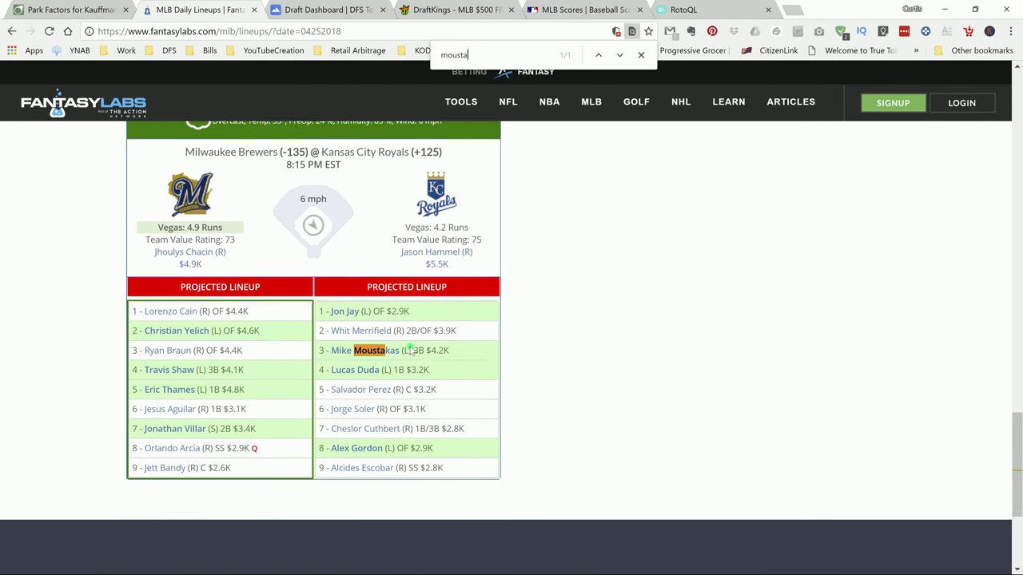
{"action": "scroll", "coordinate": [409, 350], "scroll_direction": "up", "scroll_amount": 1}
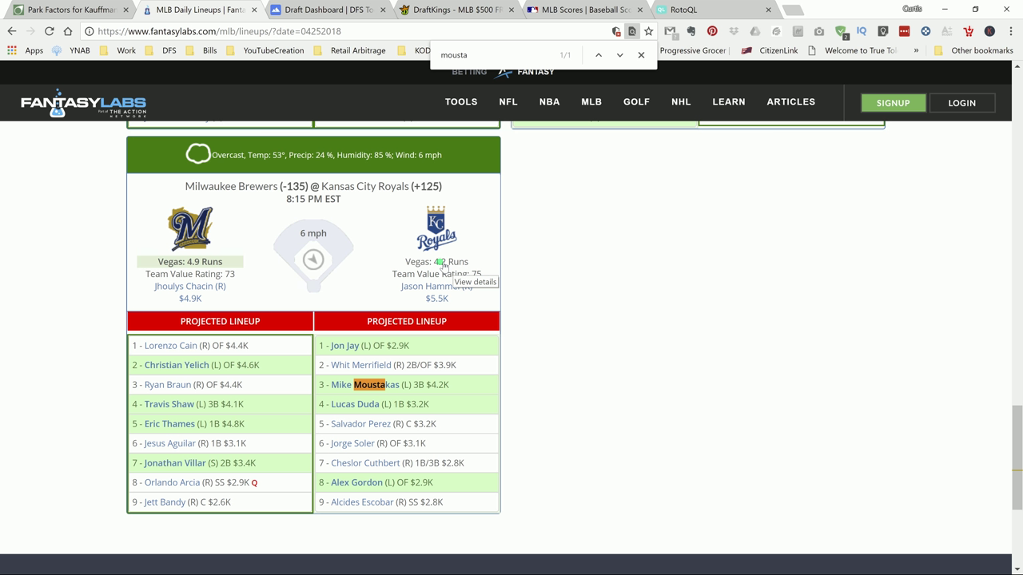
{"action": "key", "text": "Escape"}
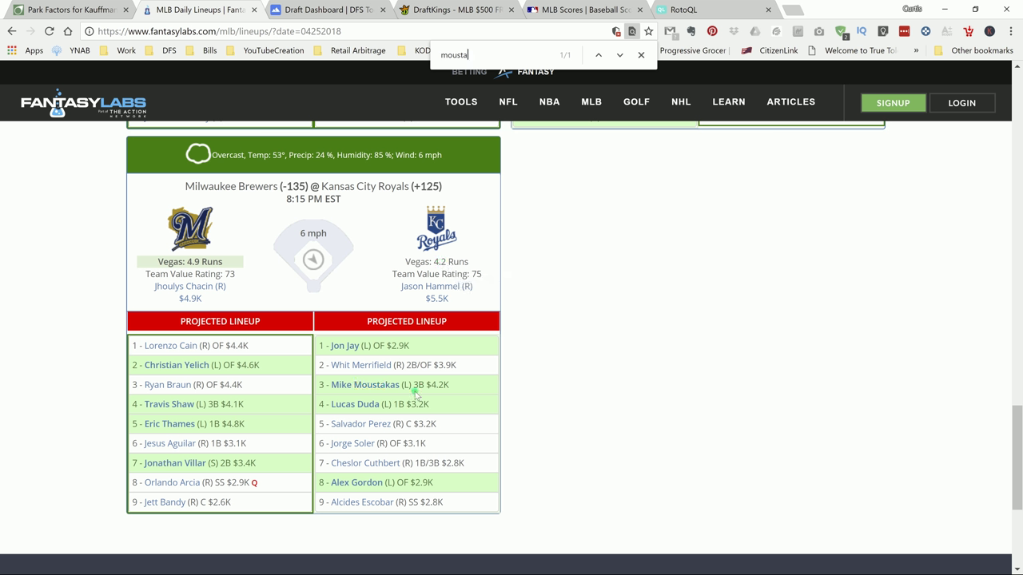
- Check Mike Moustakas's ISO against right-handed pitchers in his FantasyLabs advanced splits, and close the player details
{"action": "left_click", "coordinate": [373, 385]}
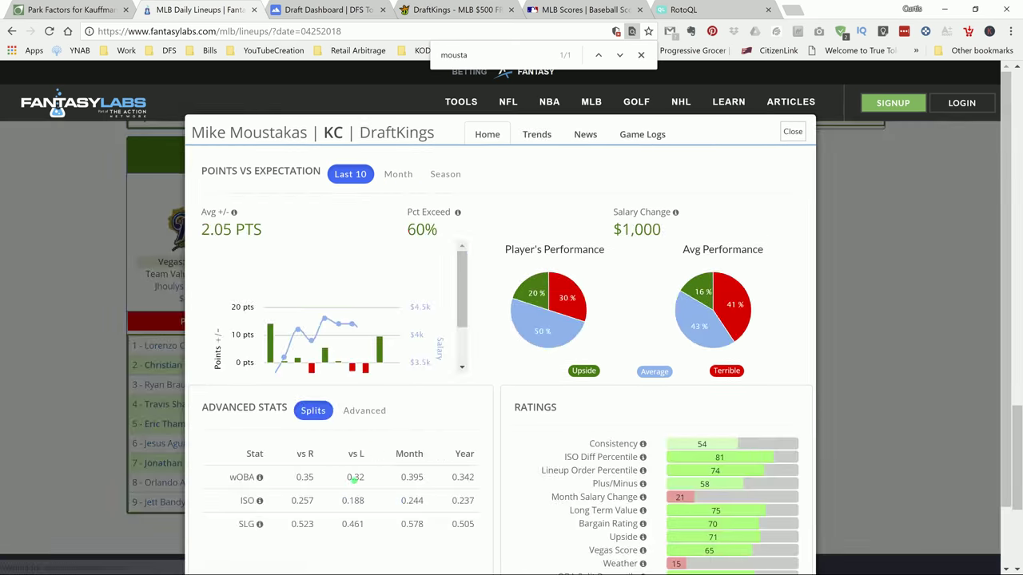
{"action": "left_click_drag", "start_coordinate": [315, 501], "coordinate": [290, 501]}
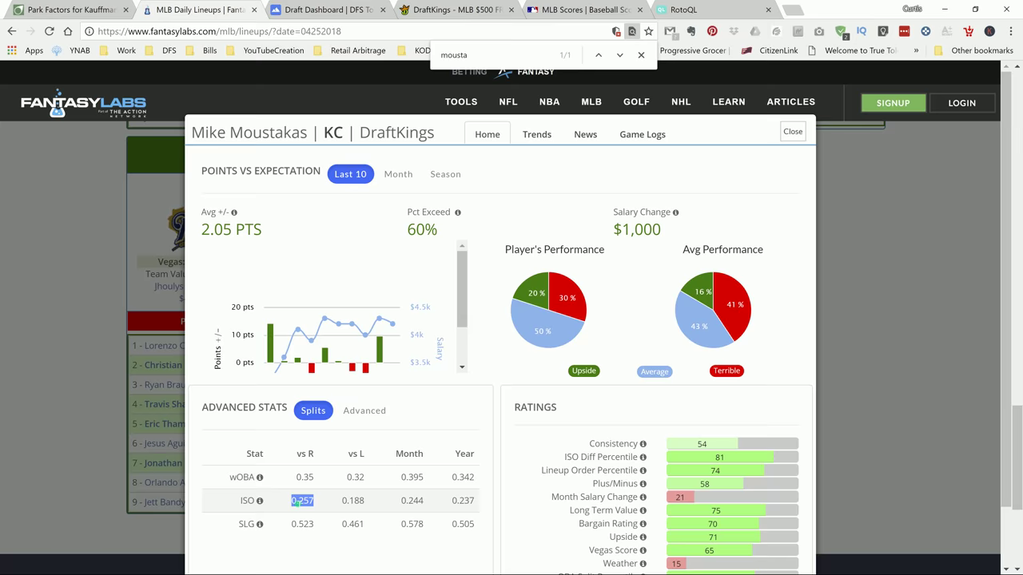
{"action": "left_click", "coordinate": [793, 131]}
- Return to the DraftKings contest page and close Mike Moustakas's player card
{"action": "left_click", "coordinate": [357, 12]}
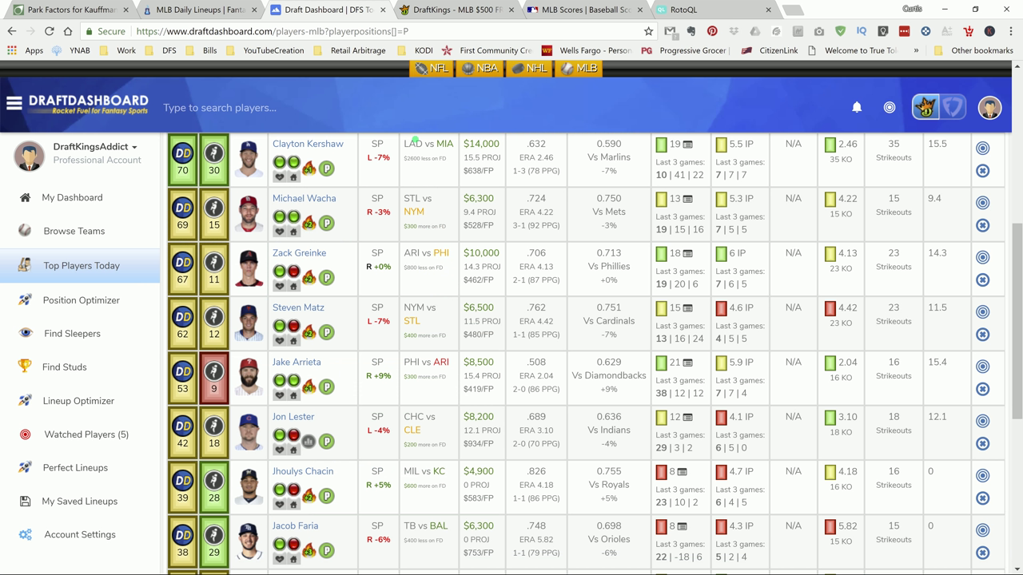
{"action": "left_click", "coordinate": [207, 10]}
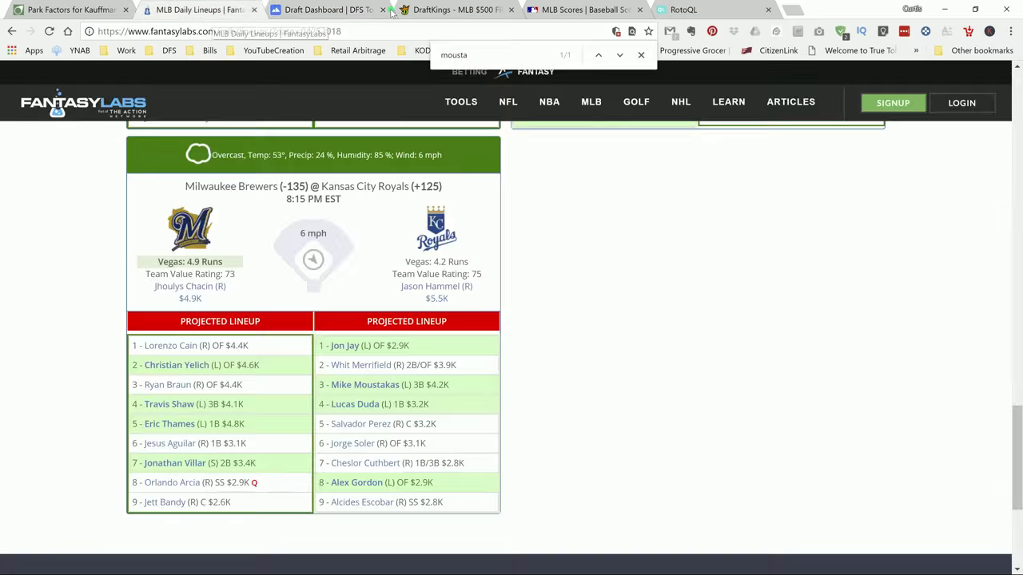
{"action": "left_click", "coordinate": [442, 10]}
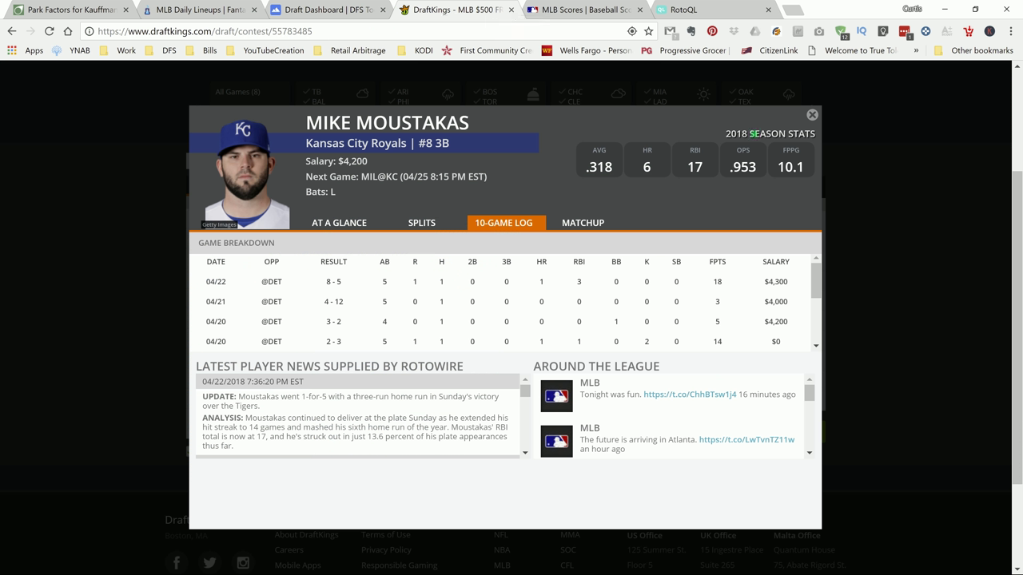
{"action": "left_click", "coordinate": [811, 116]}
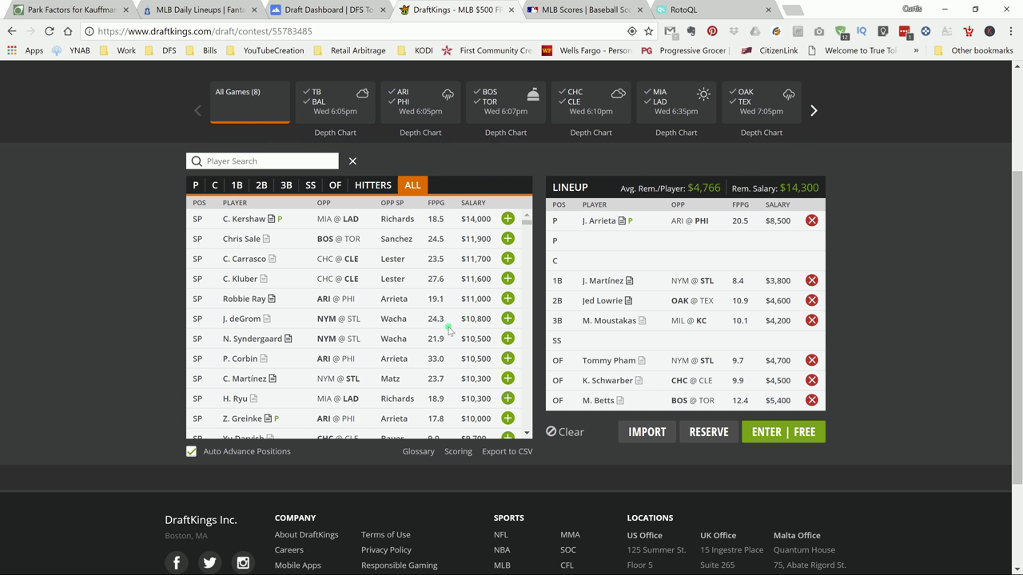
- Reopen third baseman Mike Moustakas's player card, review his splits and full 10-game log, and close the card
{"action": "left_click", "coordinate": [610, 320]}
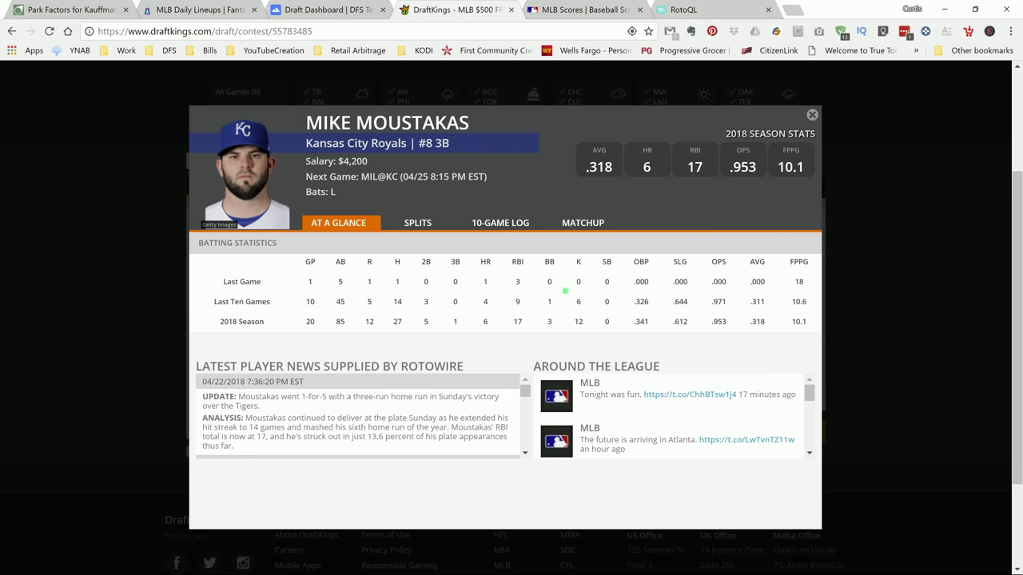
{"action": "left_click", "coordinate": [432, 223]}
{"action": "left_click", "coordinate": [484, 222]}
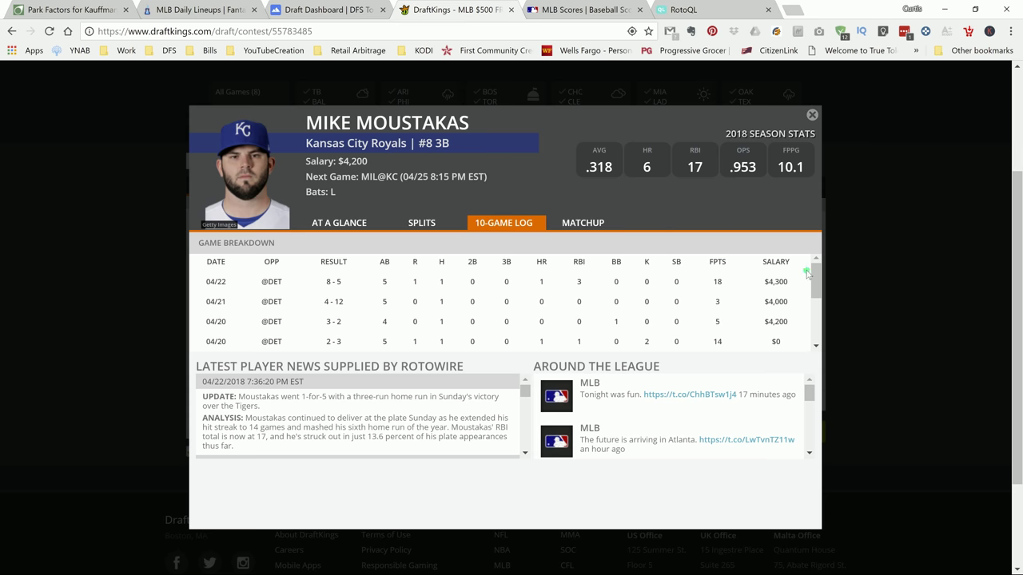
{"action": "left_click_drag", "start_coordinate": [813, 286], "coordinate": [819, 321]}
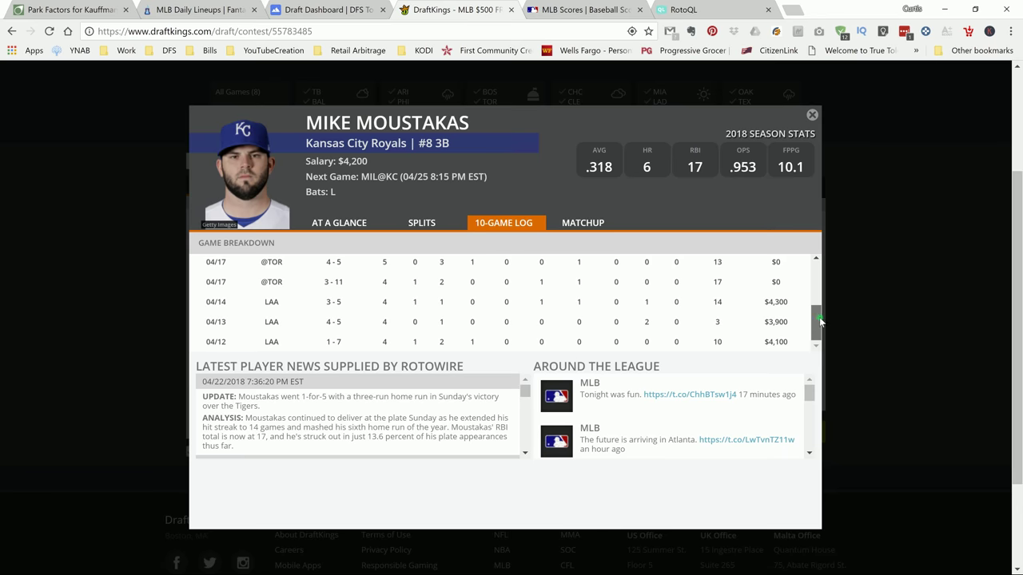
{"action": "left_click", "coordinate": [812, 117]}
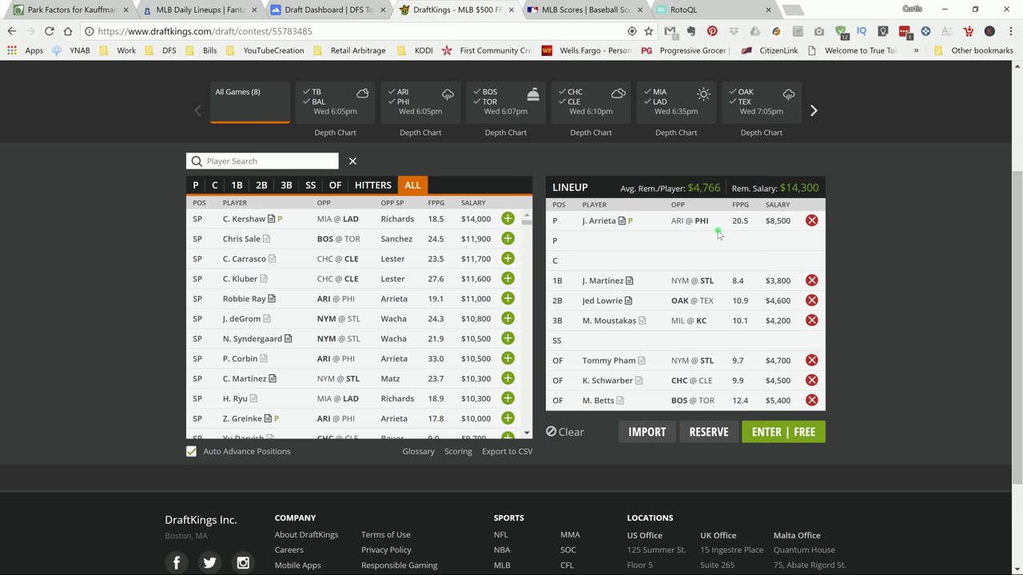
- Check outfielder Tommy Pham's season overview and his 10-game log through the oldest games, and close his player card
{"action": "left_click", "coordinate": [618, 359]}
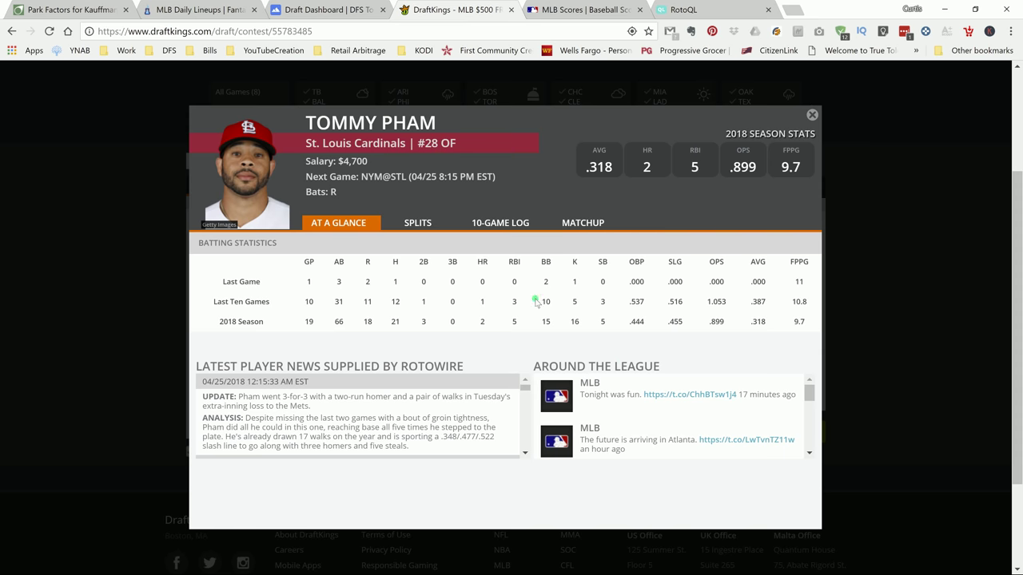
{"action": "left_click", "coordinate": [504, 224]}
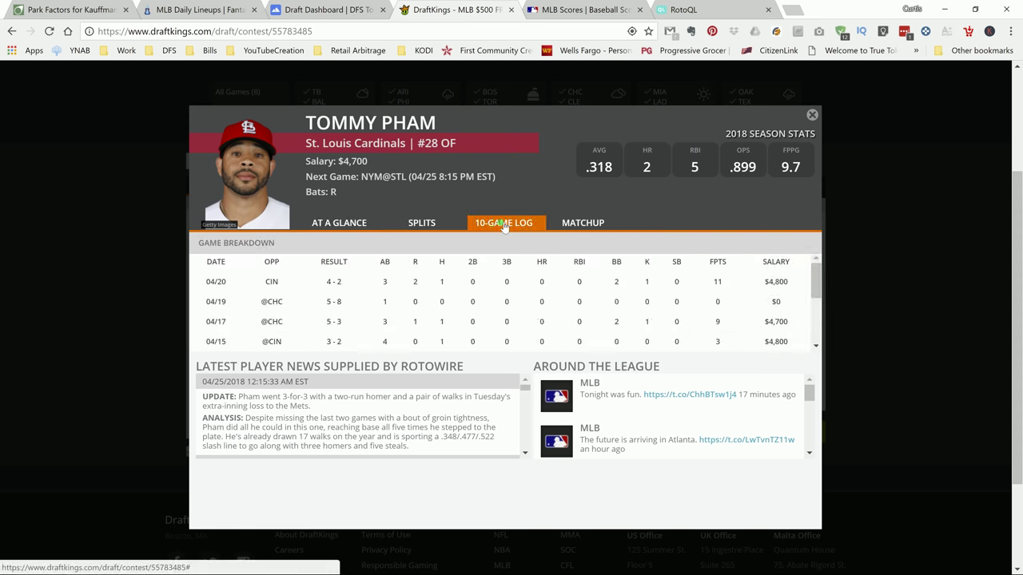
{"action": "scroll", "coordinate": [810, 323], "scroll_direction": "down", "scroll_amount": 1}
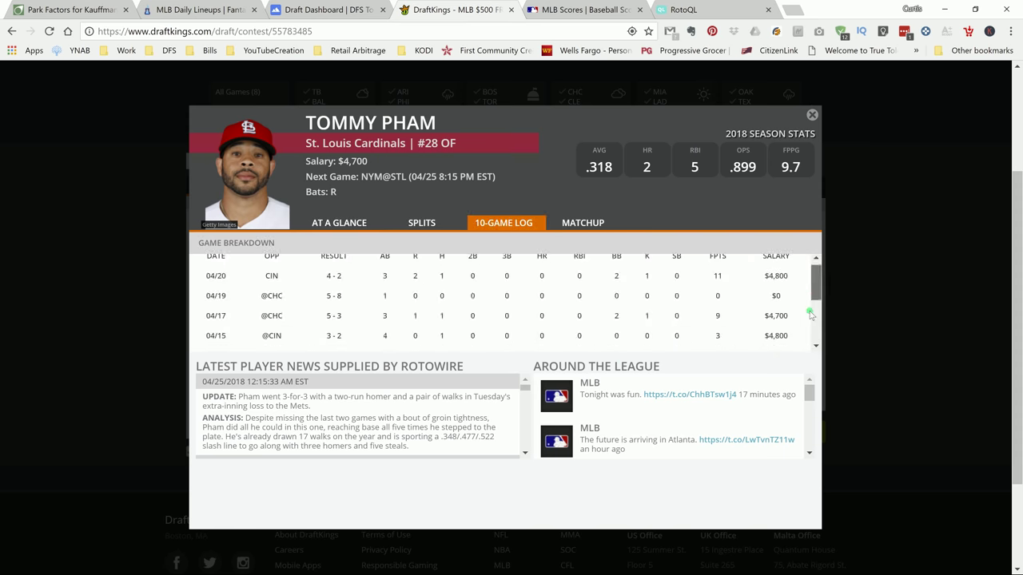
{"action": "scroll", "coordinate": [809, 324], "scroll_direction": "down", "scroll_amount": 4}
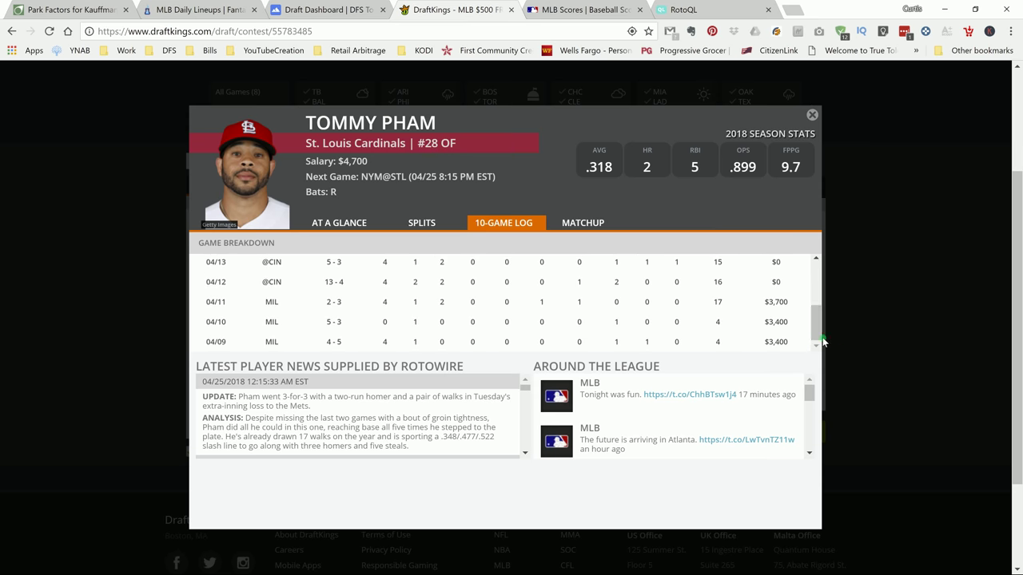
{"action": "left_click_drag", "start_coordinate": [818, 332], "coordinate": [816, 318]}
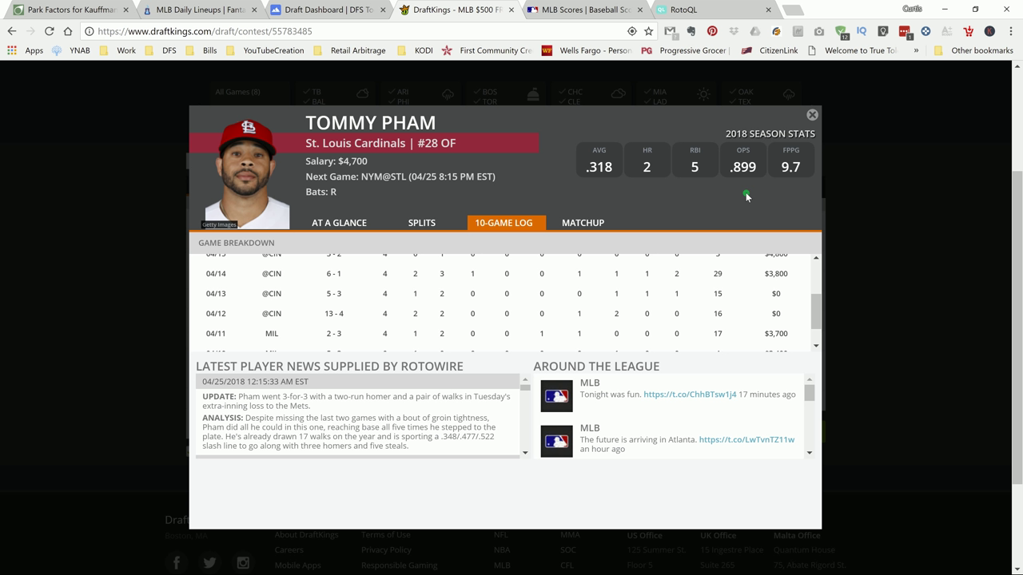
{"action": "left_click", "coordinate": [811, 115]}
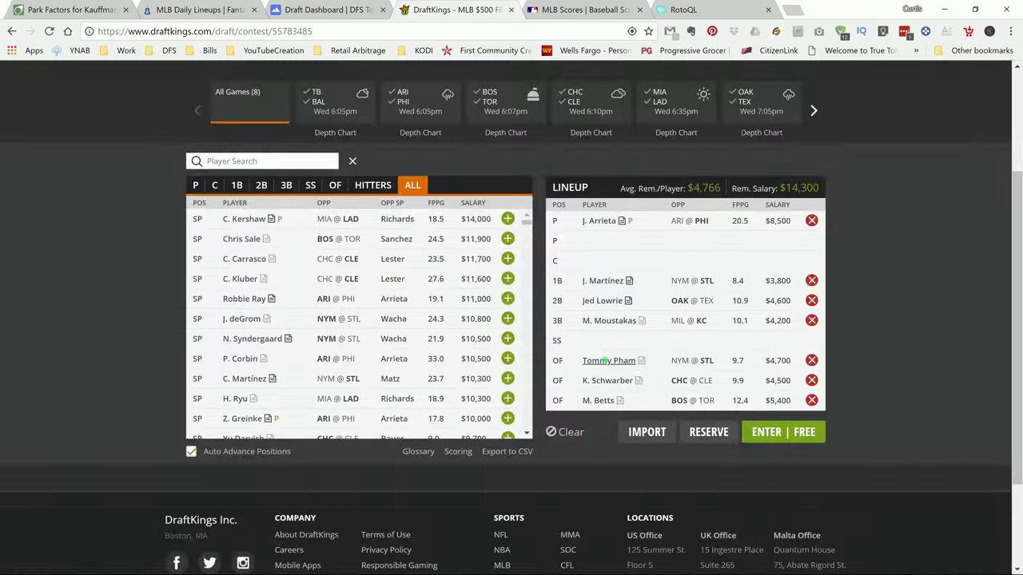
- Review outfielder Kyle Schwarber's season overview, splits and 10-game log, and close his player card
{"action": "left_click", "coordinate": [604, 382]}
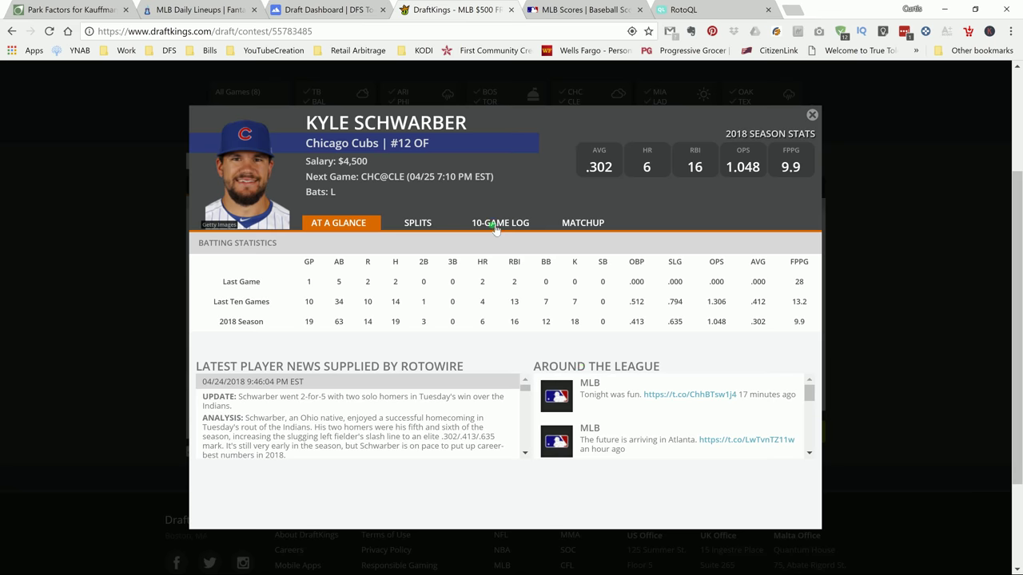
{"action": "left_click", "coordinate": [419, 229]}
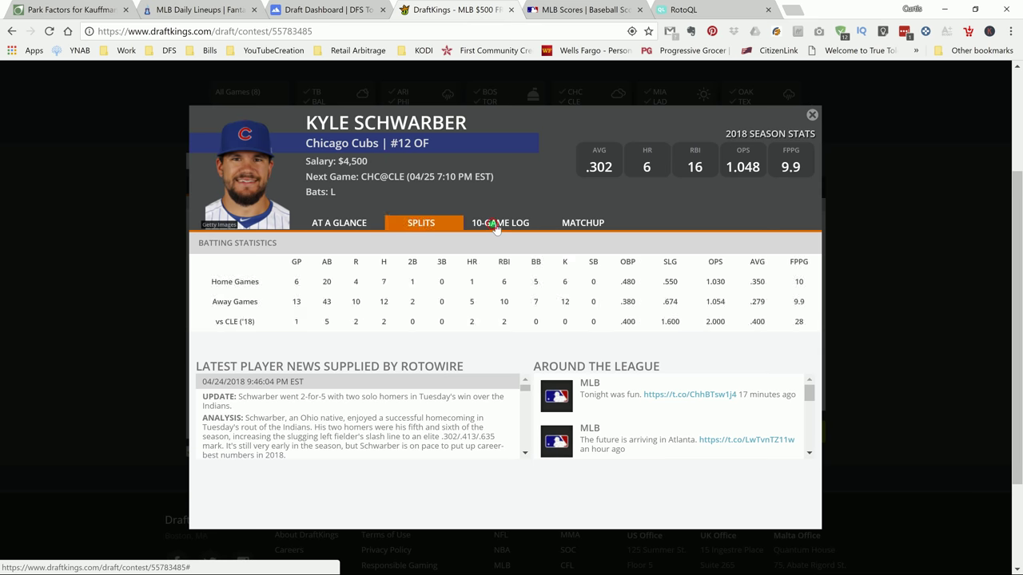
{"action": "left_click", "coordinate": [495, 229]}
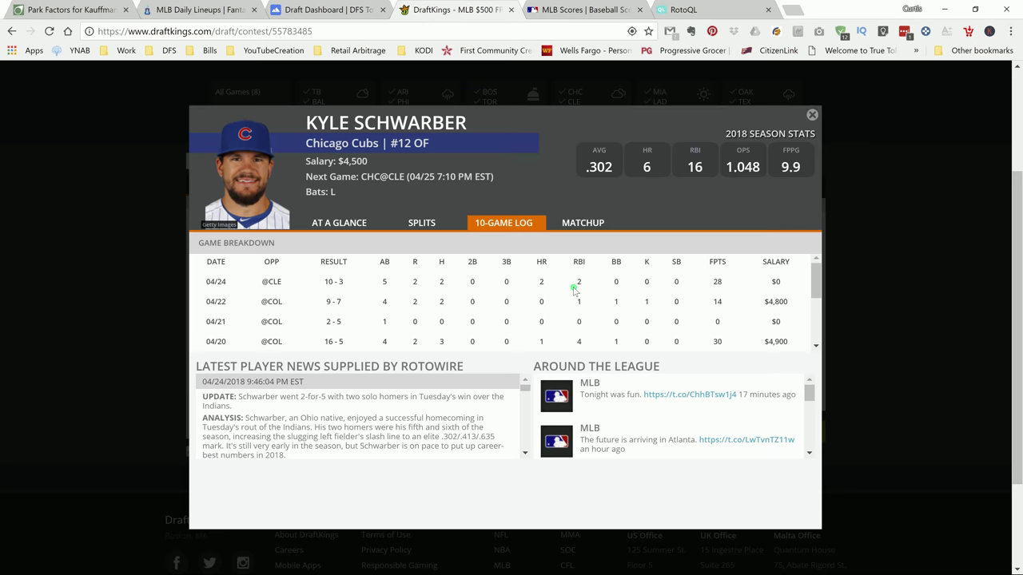
{"action": "left_click", "coordinate": [812, 115]}
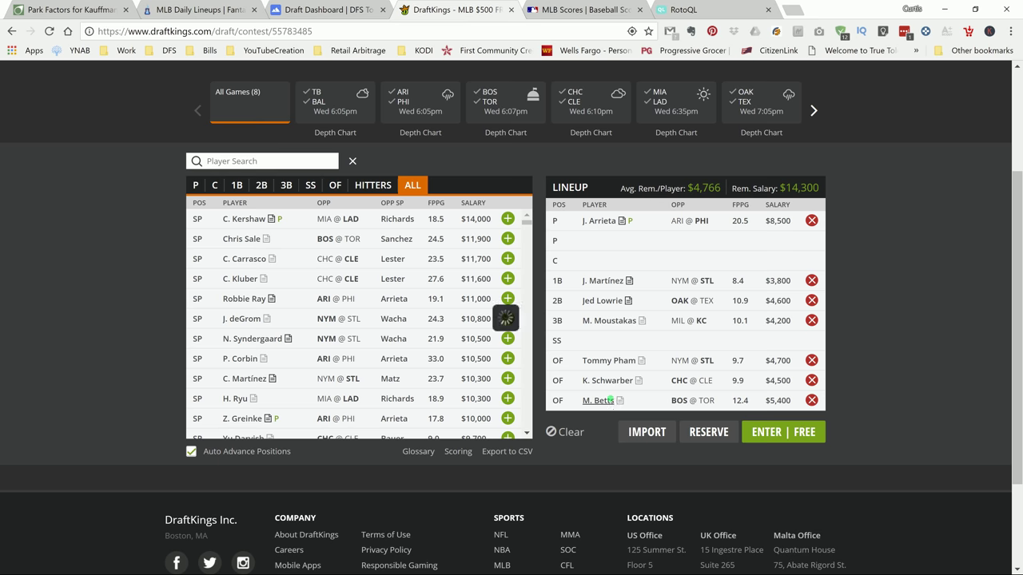
- Compare outfielder Mookie Betts's 10-game log with his home and away splits, and close his player card
{"action": "left_click", "coordinate": [608, 400]}
{"action": "left_click", "coordinate": [476, 225]}
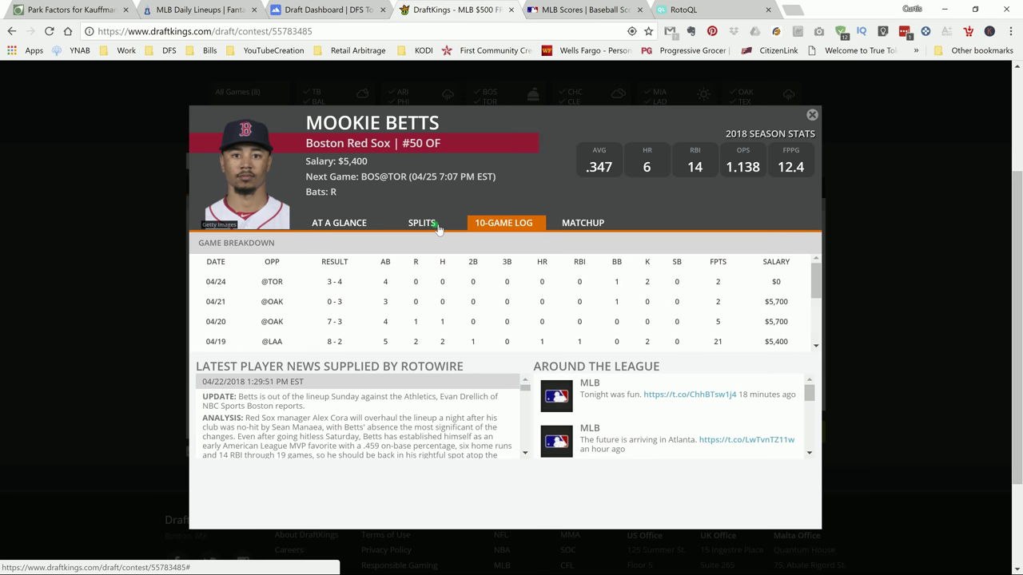
{"action": "left_click", "coordinate": [437, 229]}
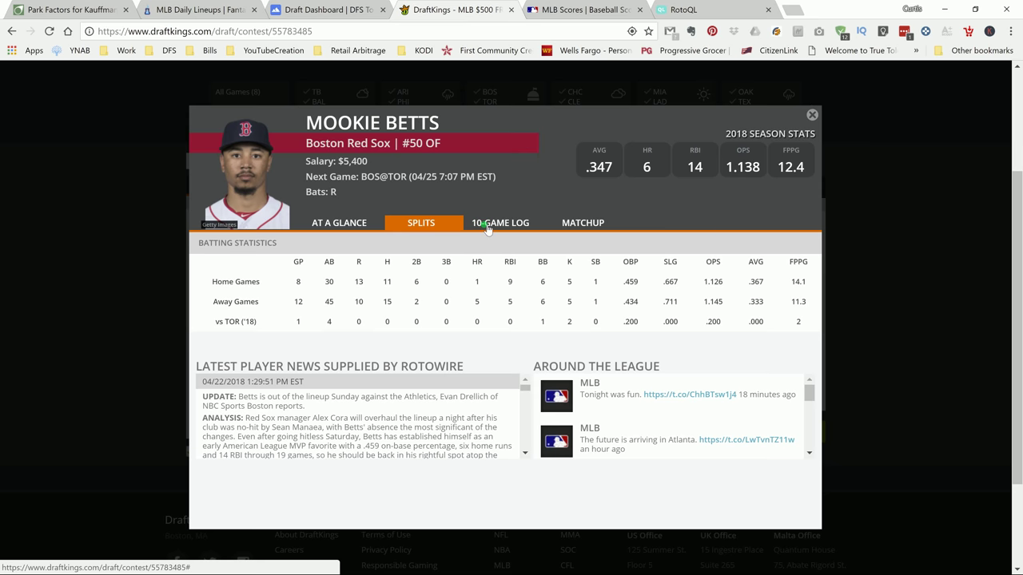
{"action": "left_click", "coordinate": [488, 228]}
{"action": "left_click", "coordinate": [440, 228]}
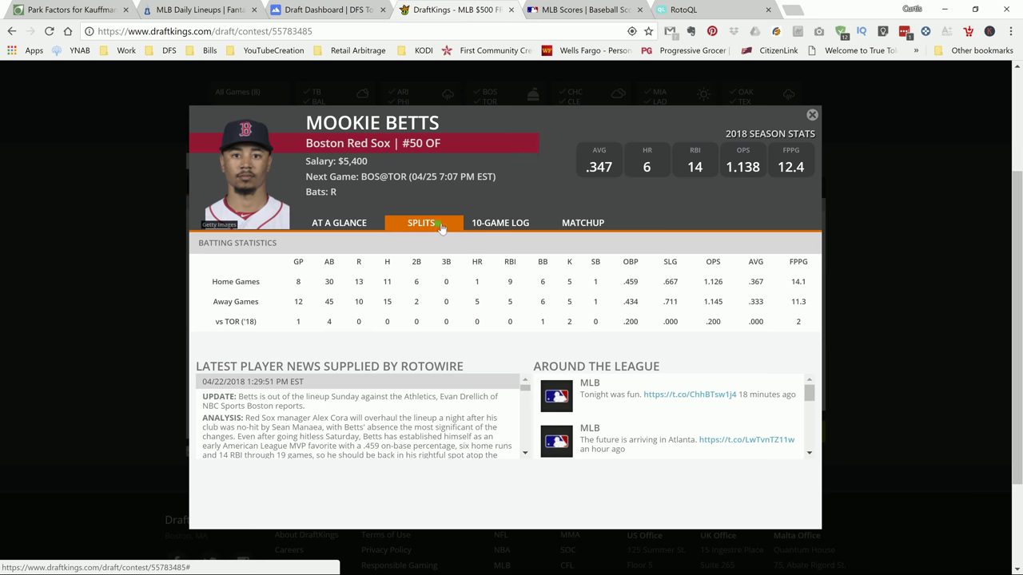
{"action": "left_click", "coordinate": [498, 222]}
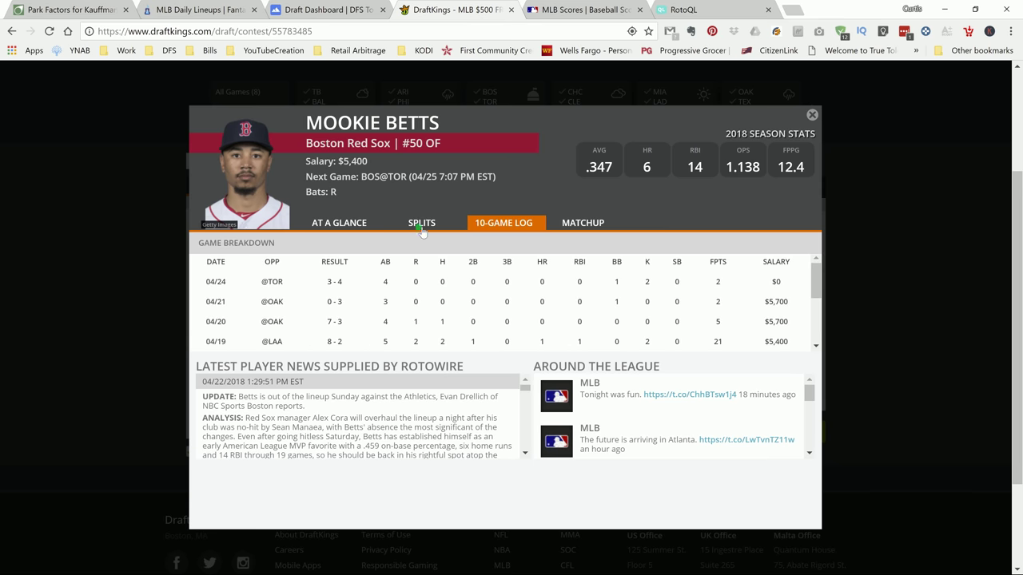
{"action": "left_click", "coordinate": [423, 224]}
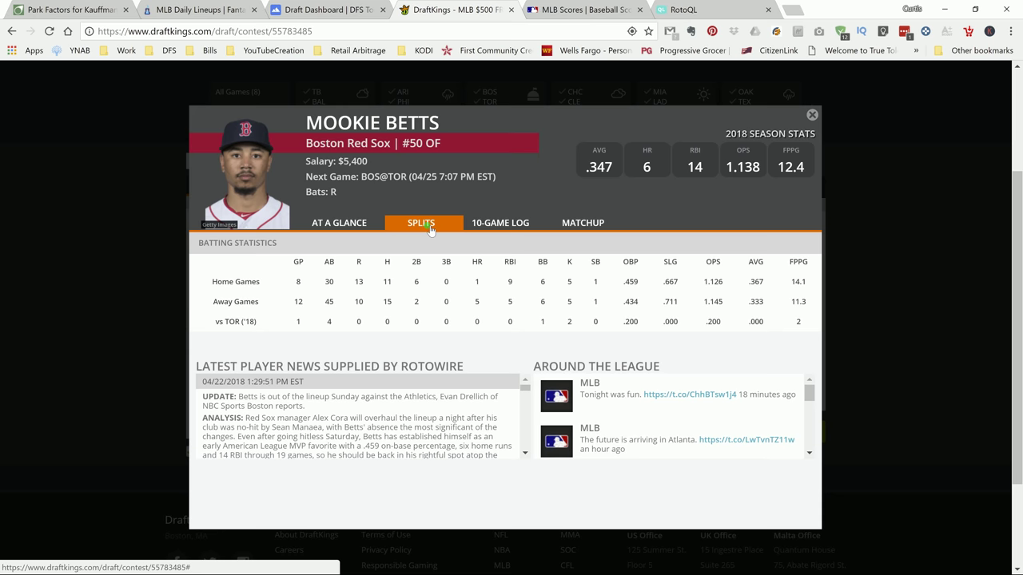
{"action": "left_click", "coordinate": [813, 116]}
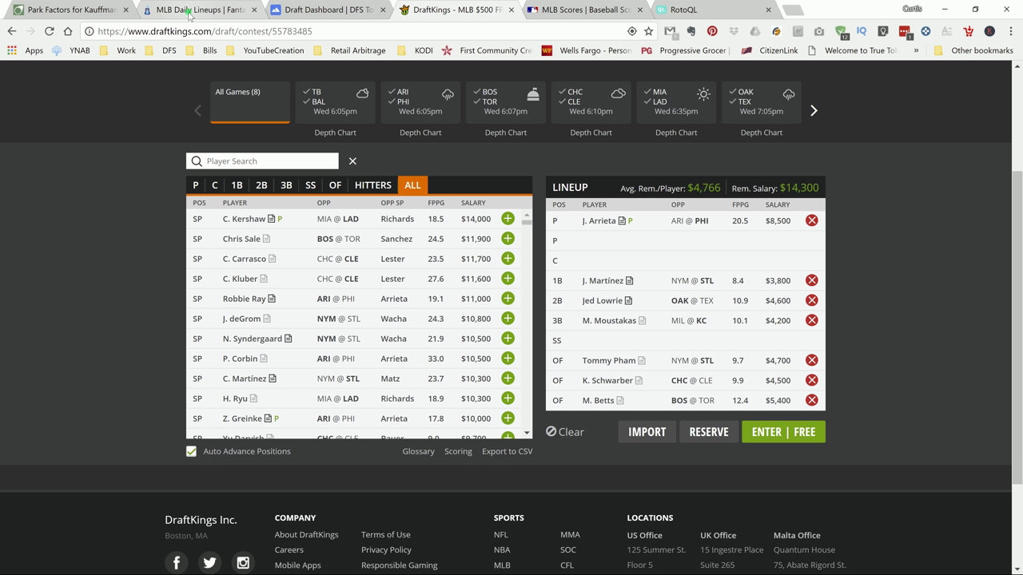
- Switch to Draft Dashboard's top players page and look through the ranked pitchers for the main slate
{"action": "left_click", "coordinate": [324, 8]}
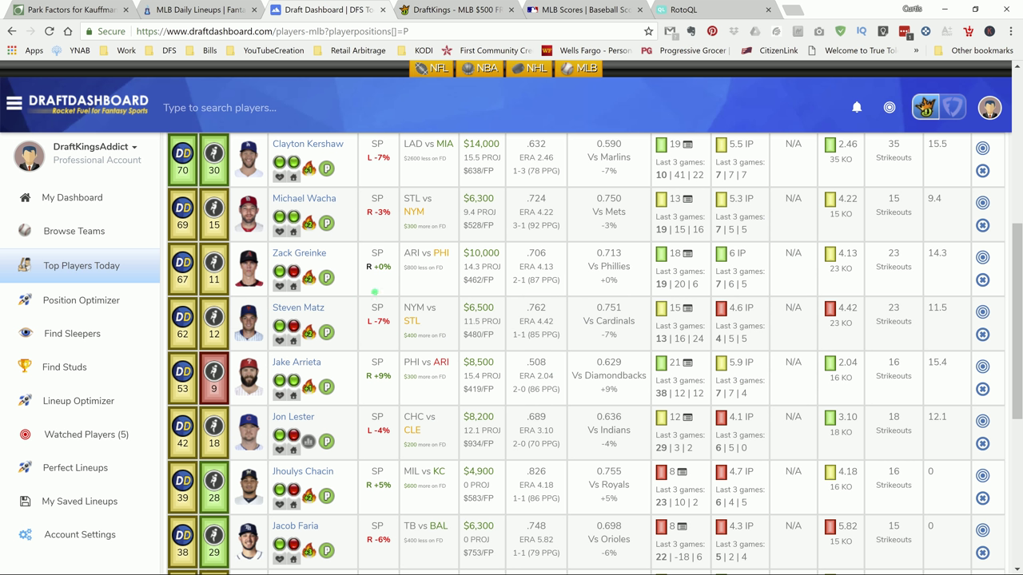
{"action": "scroll", "coordinate": [374, 293], "scroll_direction": "up", "scroll_amount": 5}
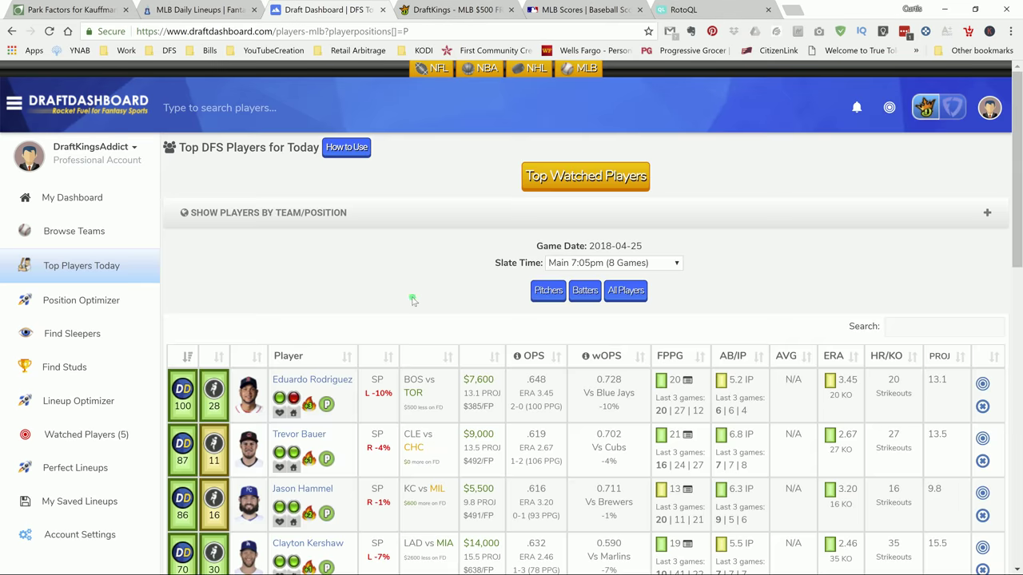
{"action": "scroll", "coordinate": [412, 300], "scroll_direction": "down", "scroll_amount": 2}
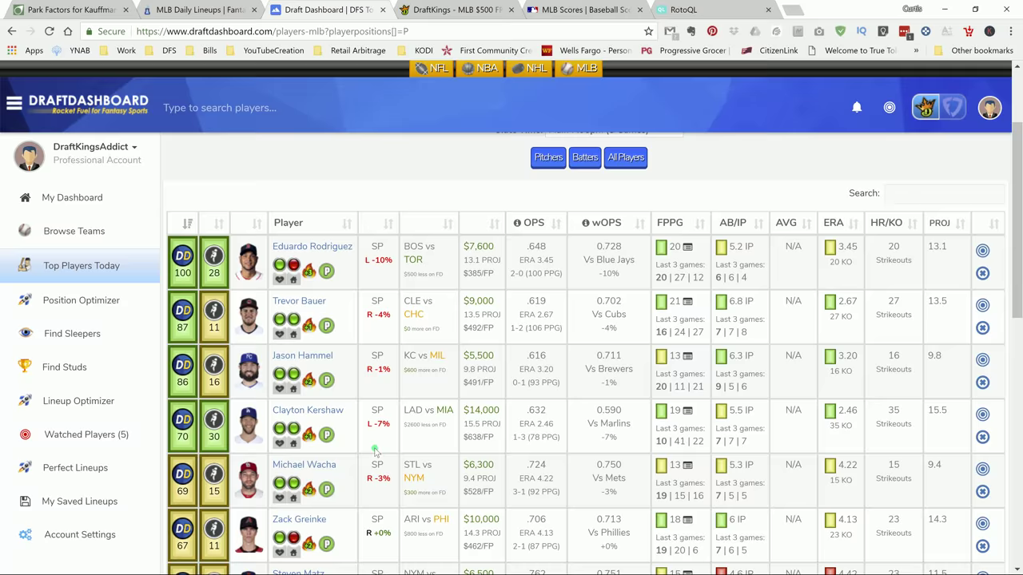
{"action": "scroll", "coordinate": [374, 450], "scroll_direction": "down", "scroll_amount": 2}
{"action": "scroll", "coordinate": [573, 260], "scroll_direction": "up", "scroll_amount": 4}
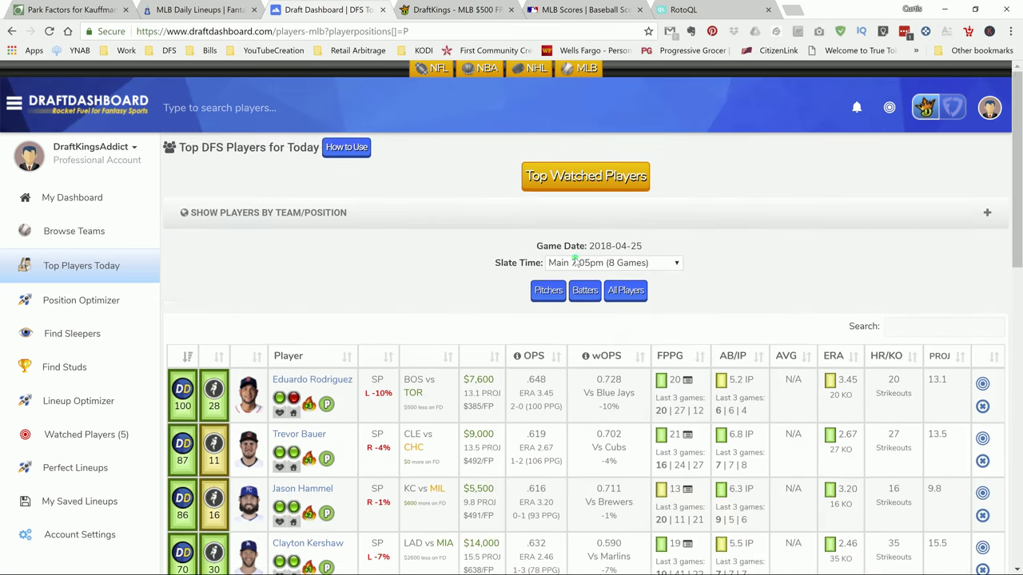
- Show only the batters in Draft Dashboard's list of today's top players
{"action": "left_click", "coordinate": [584, 290]}
{"action": "scroll", "coordinate": [456, 435], "scroll_direction": "down", "scroll_amount": 1}
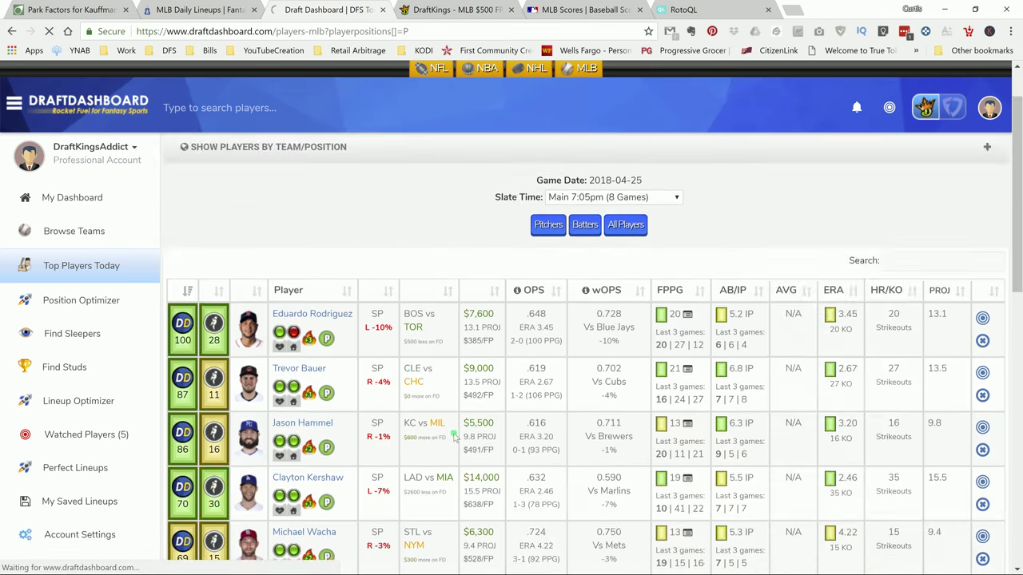
{"action": "scroll", "coordinate": [456, 436], "scroll_direction": "down", "scroll_amount": 1}
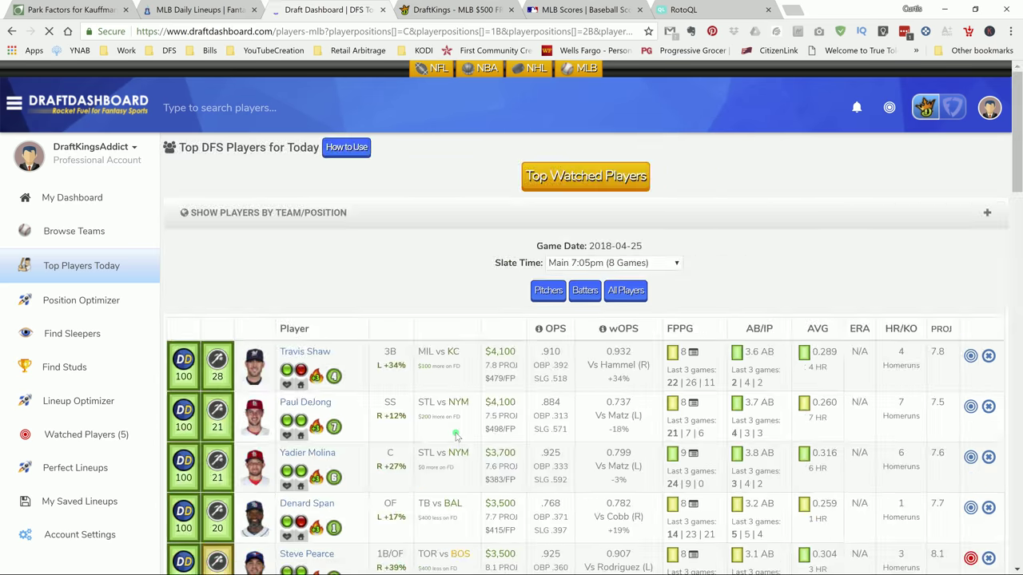
{"action": "scroll", "coordinate": [455, 422], "scroll_direction": "down", "scroll_amount": 1}
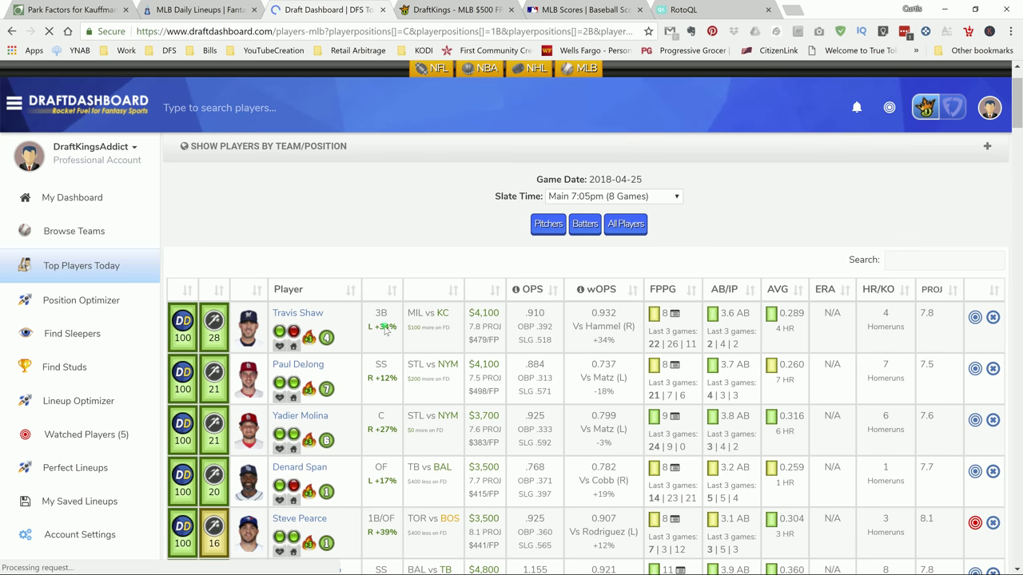
- Examine Travis Shaw's handedness matchup, recent scoring and rank details plus Paul DeJong's recent scoring, and switch back to the DraftKings lineup
{"action": "mouse_move", "coordinate": [388, 328]}
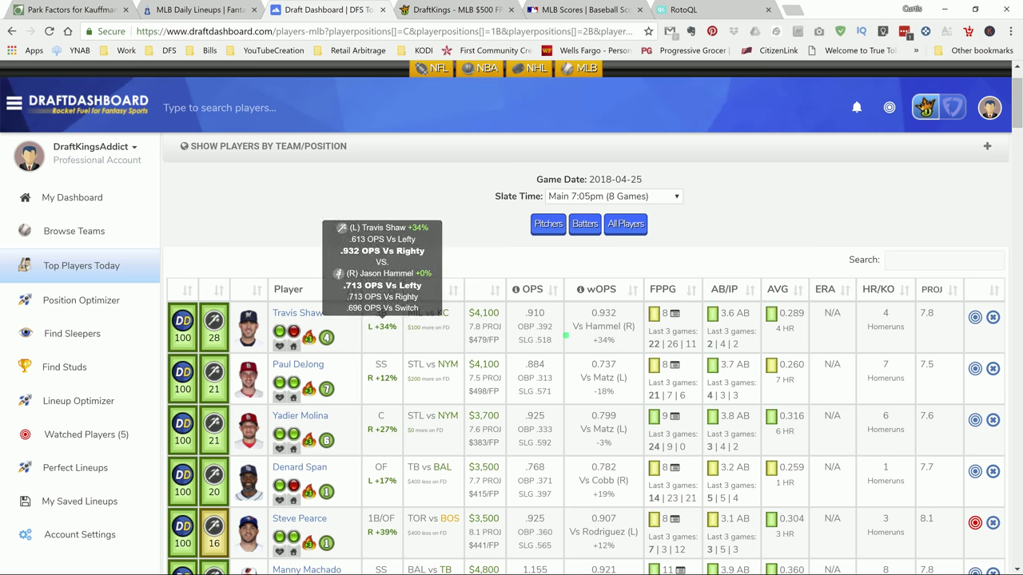
{"action": "mouse_move", "coordinate": [308, 341]}
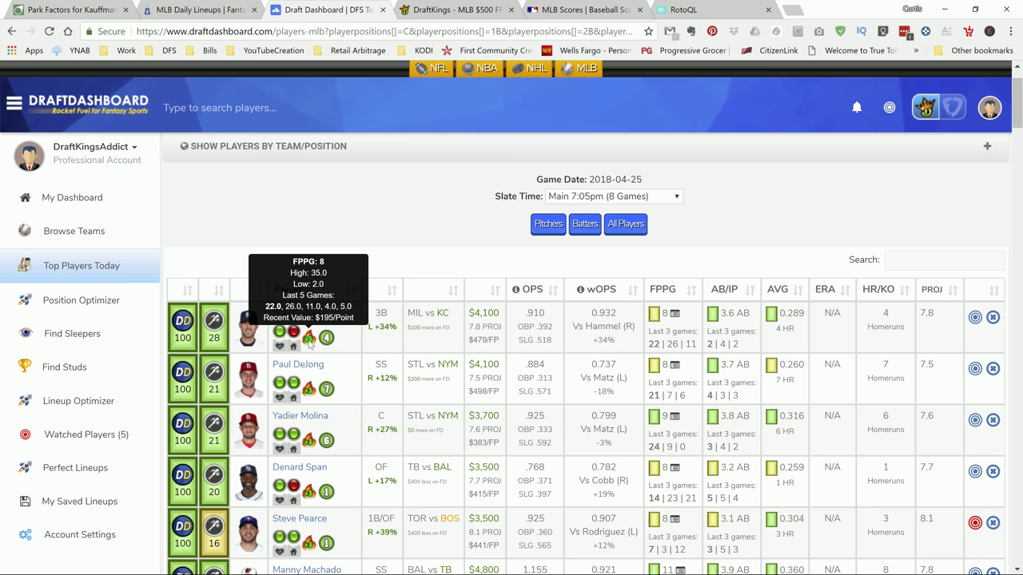
{"action": "mouse_move", "coordinate": [310, 398]}
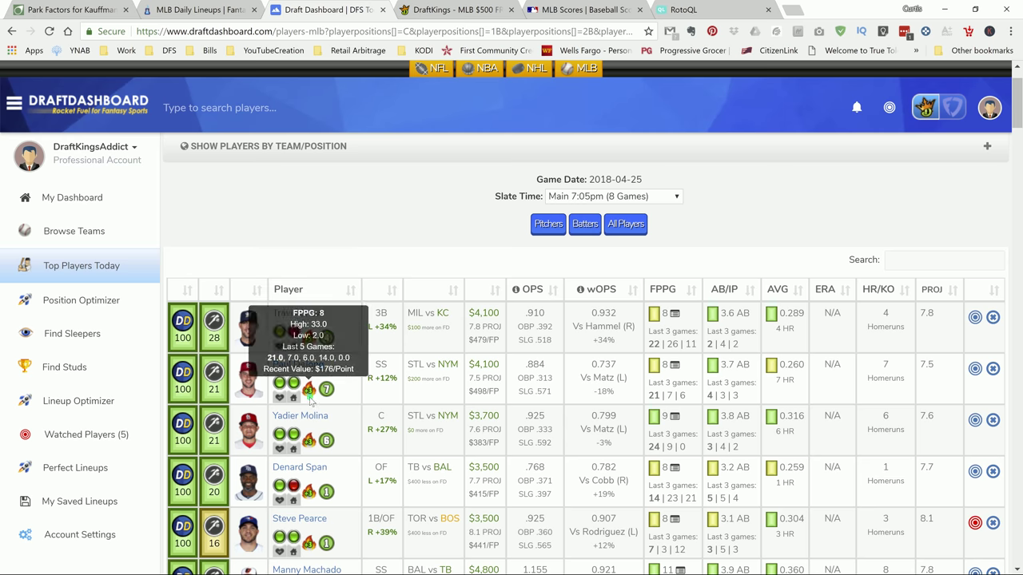
{"action": "mouse_move", "coordinate": [183, 336]}
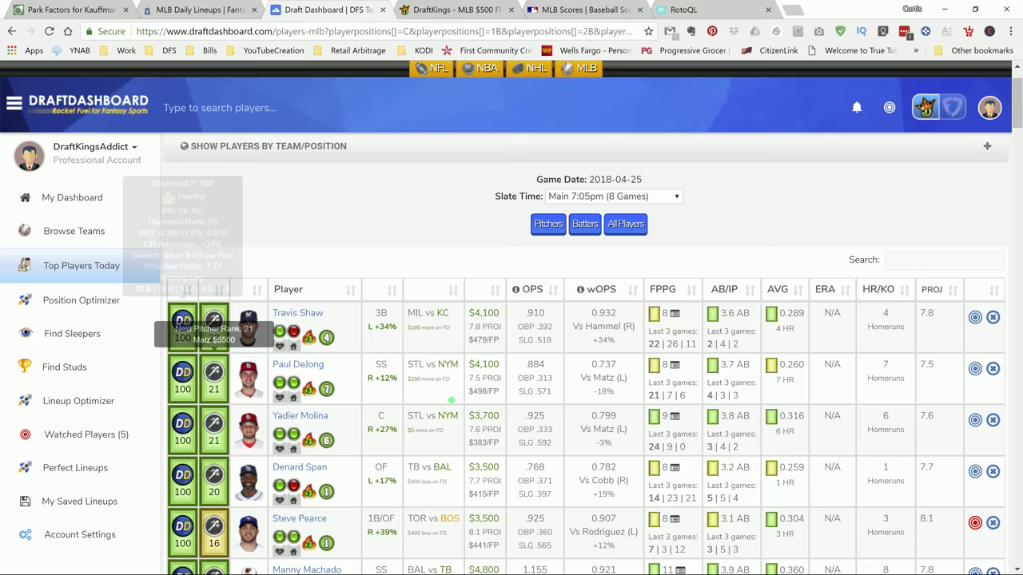
{"action": "left_click", "coordinate": [461, 11]}
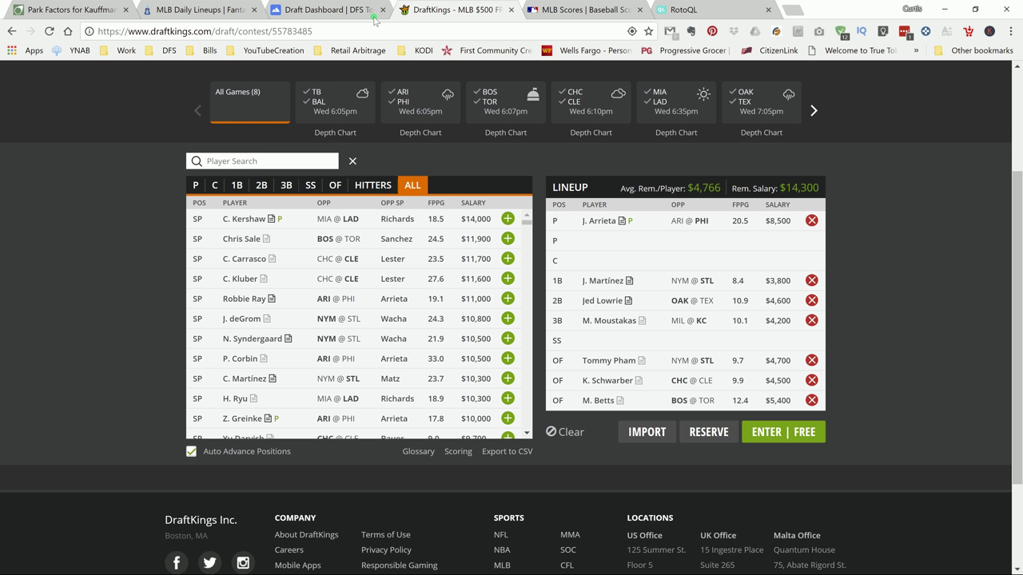